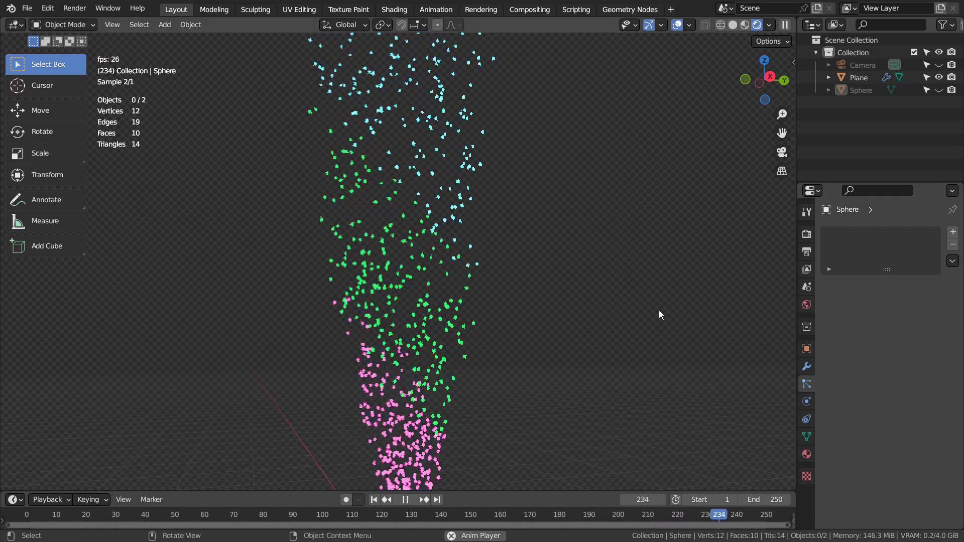
Pause the animation, select the emitter plane and examine its particle stream up close.
{"action": "key", "text": "space"}
{"action": "scroll", "coordinate": [621, 316], "scroll_direction": "down", "scroll_amount": 3}
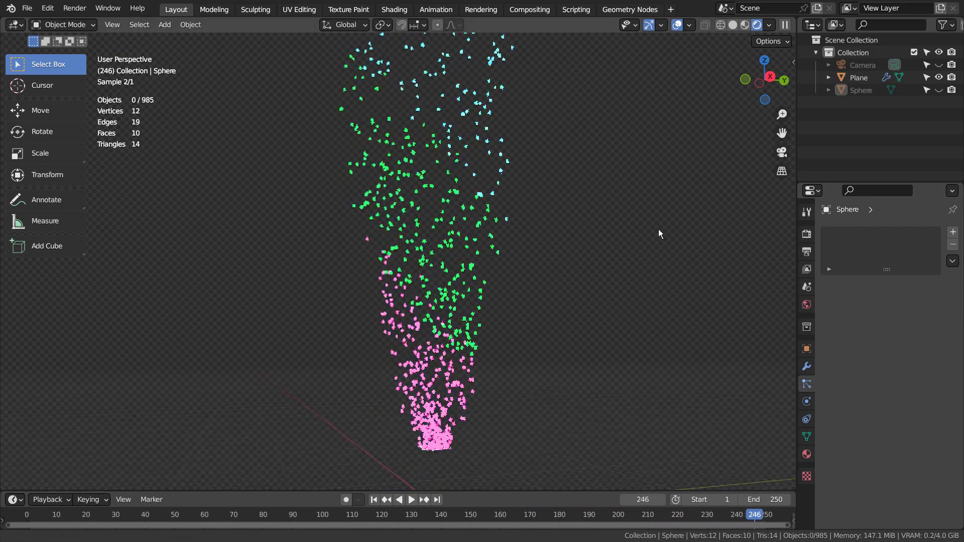
{"action": "left_click", "coordinate": [441, 416]}
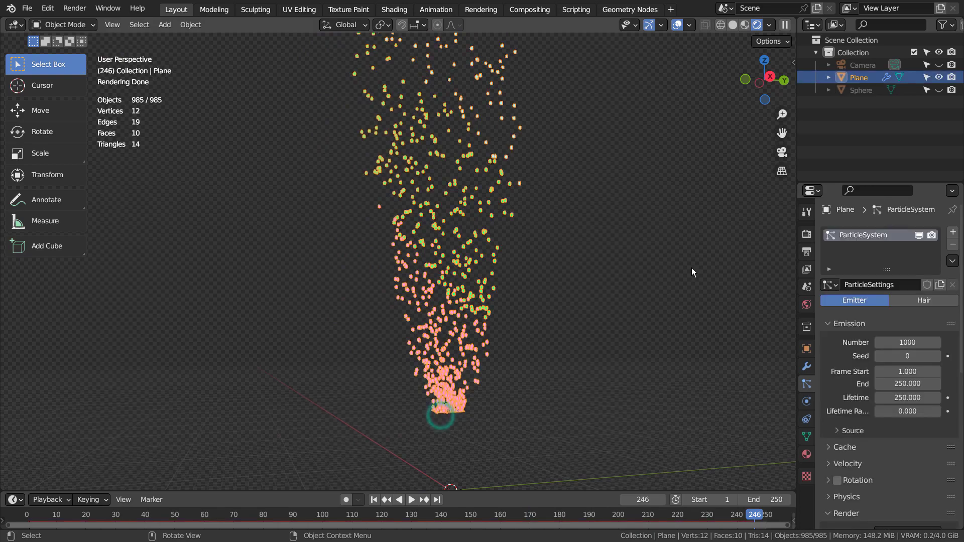
{"action": "key", "text": "KP_Decimal"}
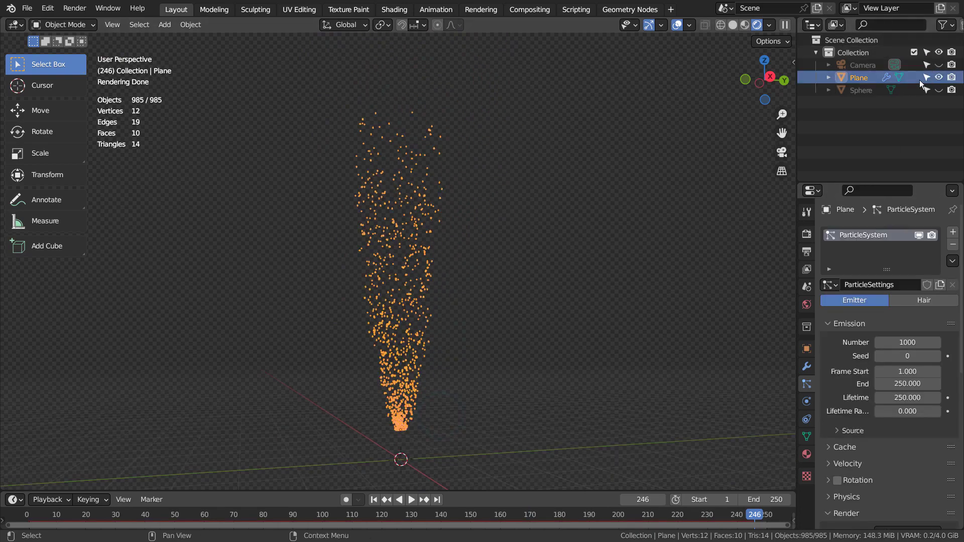
{"action": "middle_click_drag", "start_coordinate": [525, 279], "coordinate": [595, 281]}
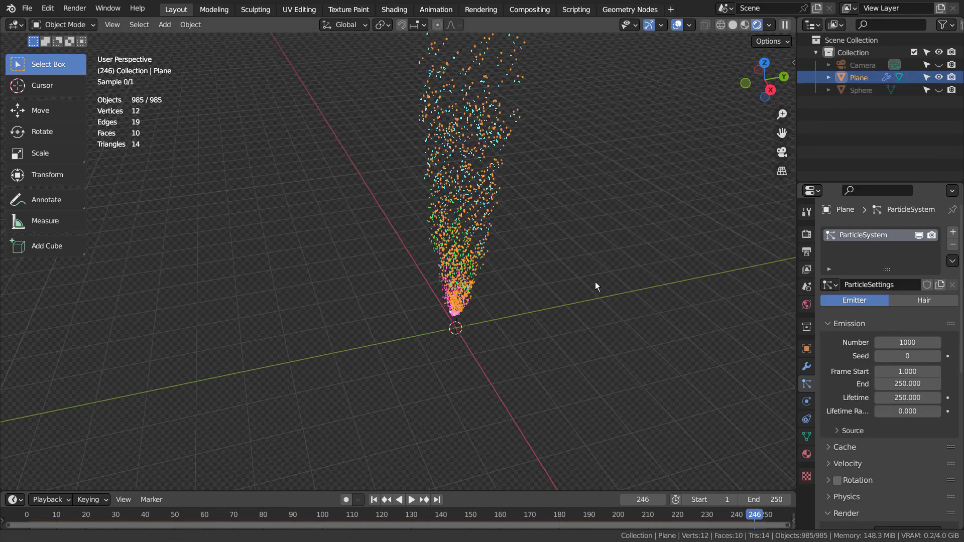
{"action": "scroll", "coordinate": [596, 283], "scroll_direction": "up", "scroll_amount": 8}
{"action": "middle_click_drag", "start_coordinate": [680, 356], "coordinate": [533, 222], "text": "shift"}
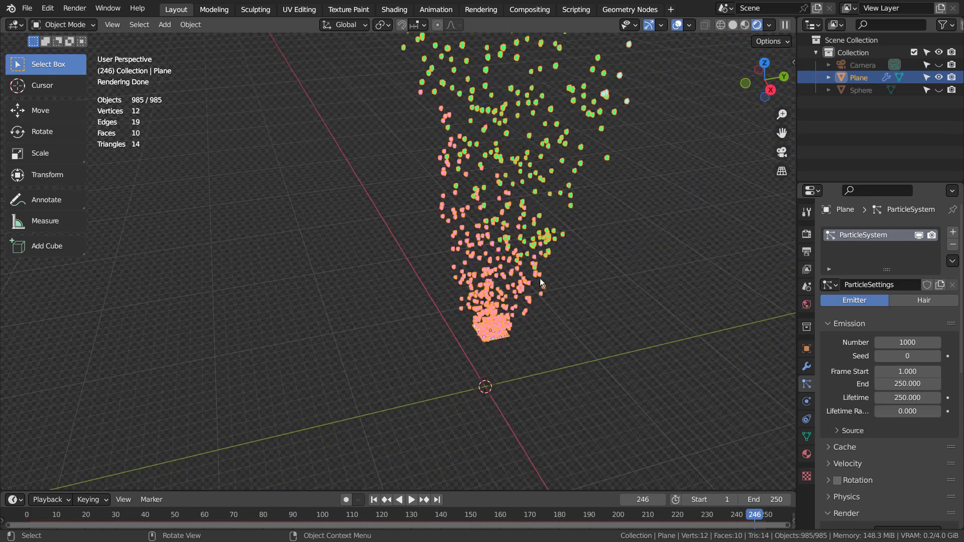
{"action": "scroll", "coordinate": [540, 278], "scroll_direction": "up", "scroll_amount": 2}
Return to frame 1 and display the emitter plane and small source sphere in solid shading.
{"action": "left_click", "coordinate": [373, 499]}
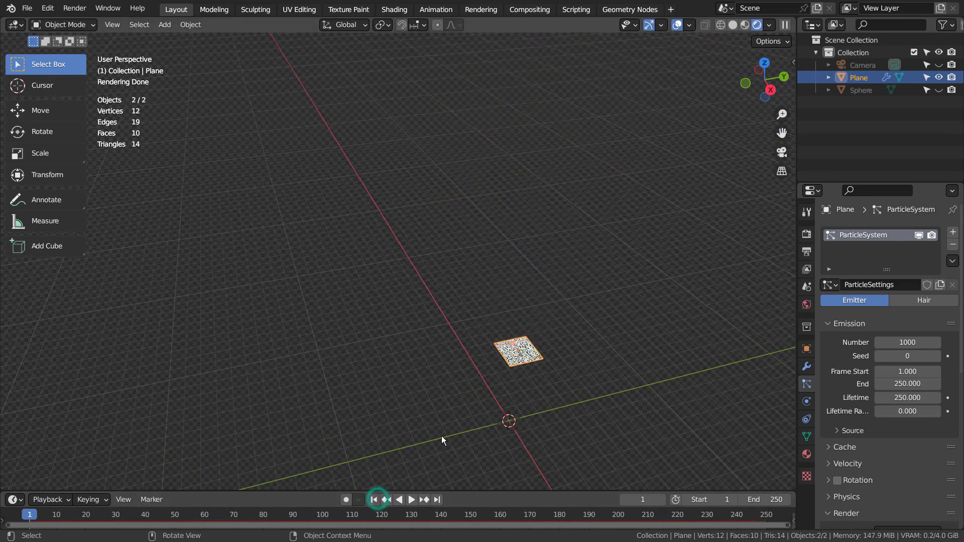
{"action": "left_click", "coordinate": [732, 25]}
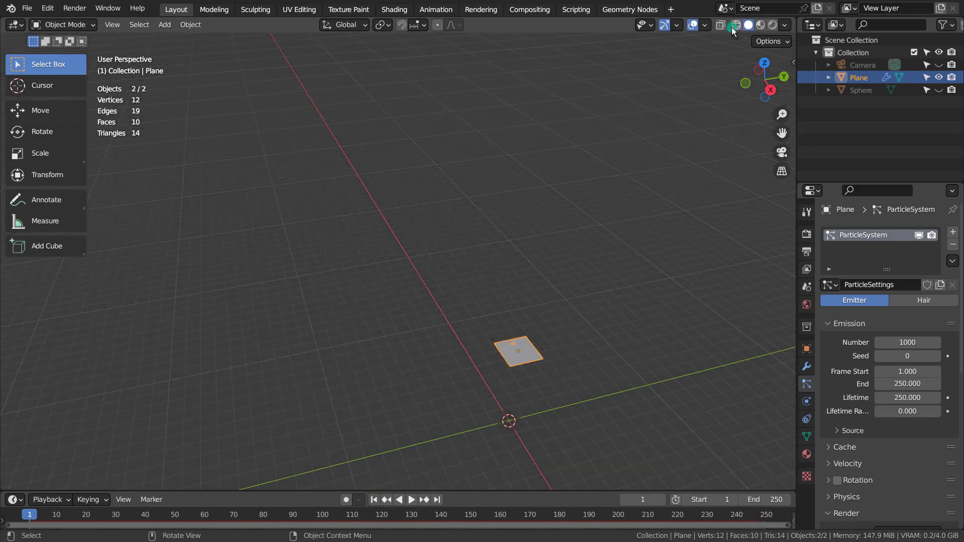
{"action": "key", "text": "KP_Decimal"}
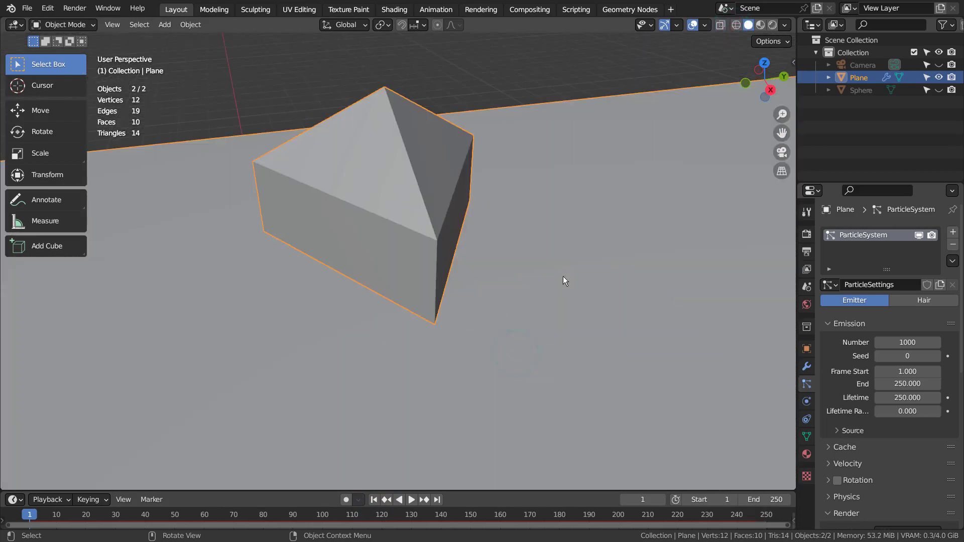
{"action": "scroll", "coordinate": [563, 277], "scroll_direction": "down", "scroll_amount": 9}
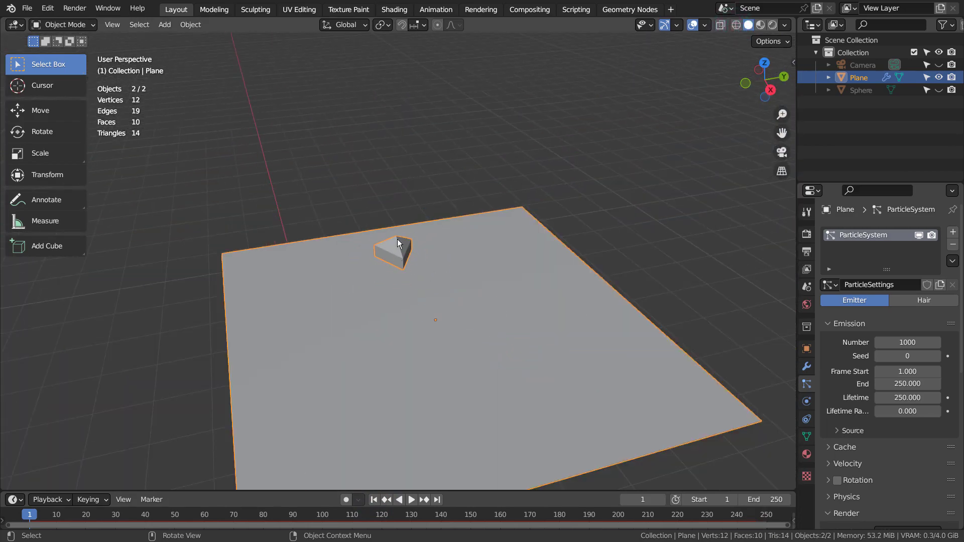
{"action": "scroll", "coordinate": [632, 252], "scroll_direction": "down", "scroll_amount": 9}
Add a new plane mesh and raise it about 7 m along the Z axis.
{"action": "left_click", "coordinate": [618, 290]}
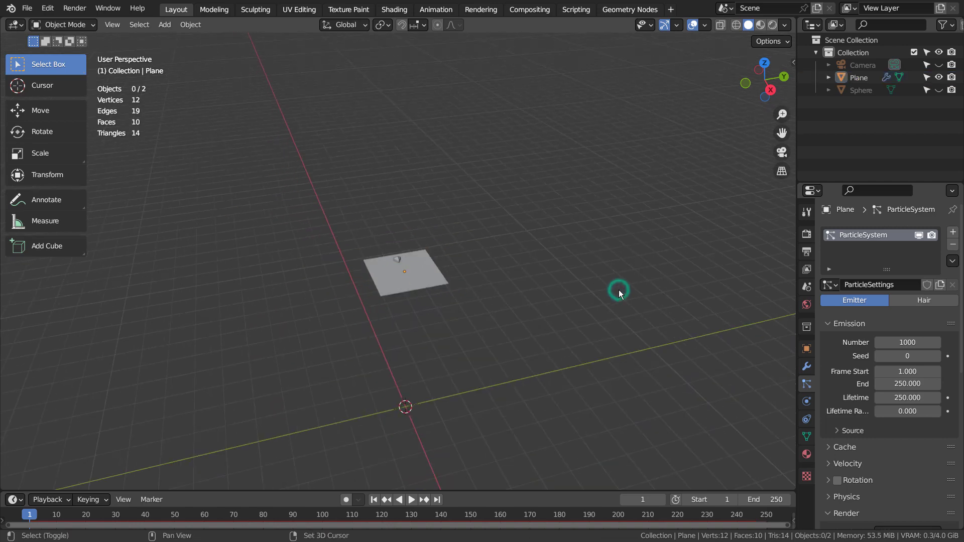
{"action": "key", "text": "shift+a"}
{"action": "mouse_move", "coordinate": [618, 281]}
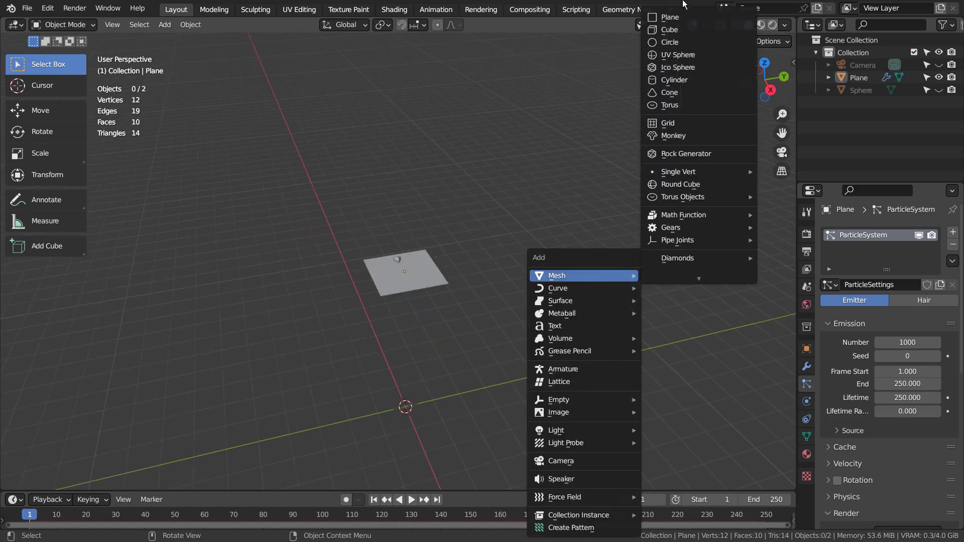
{"action": "left_click", "coordinate": [671, 15]}
{"action": "key", "text": "g"}
{"action": "key", "text": "z"}
{"action": "left_click", "coordinate": [659, 41]}
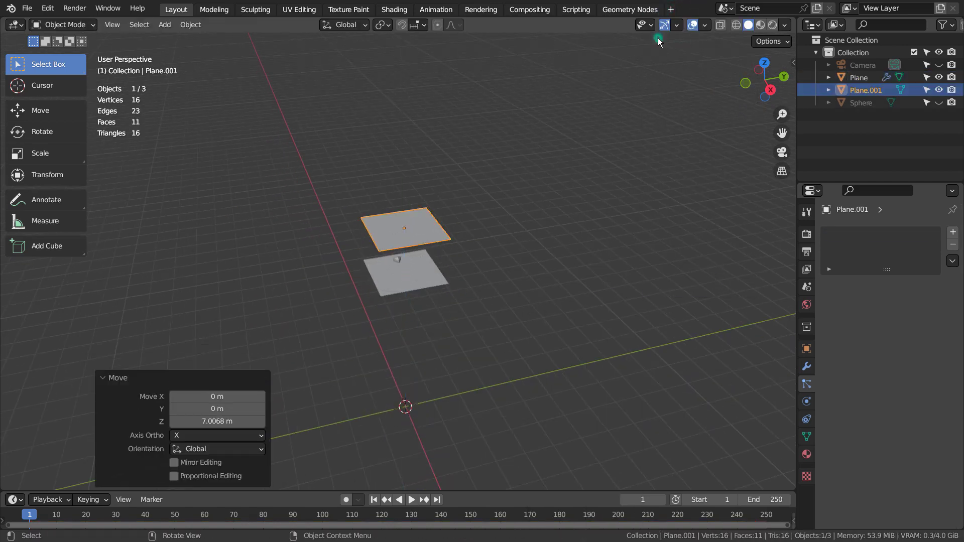
Add a UV sphere with 3 segments and 3 rings at the world origin.
{"action": "key", "text": "shift+a"}
{"action": "mouse_move", "coordinate": [588, 163]}
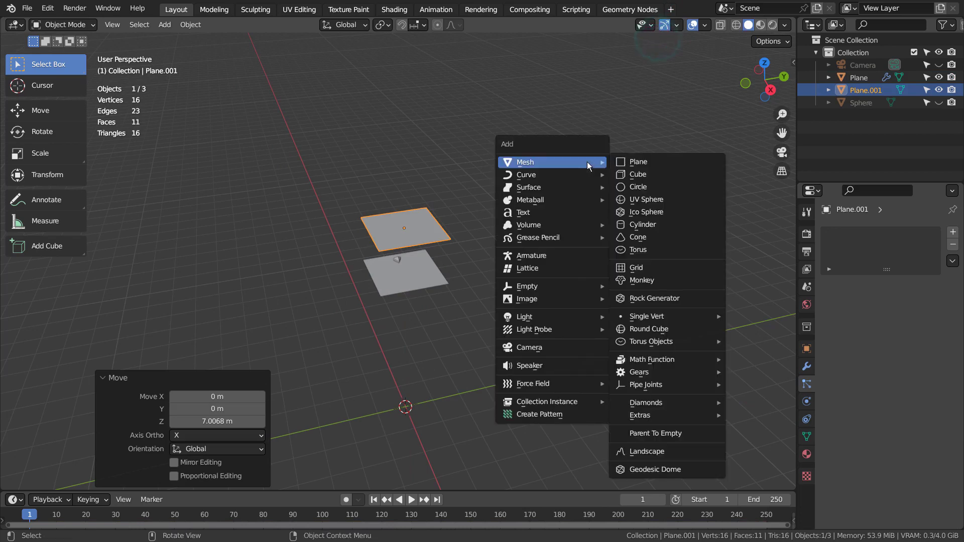
{"action": "left_click", "coordinate": [658, 198]}
{"action": "left_click", "coordinate": [236, 345]}
{"action": "type", "text": "3"}
{"action": "key", "text": "Tab"}
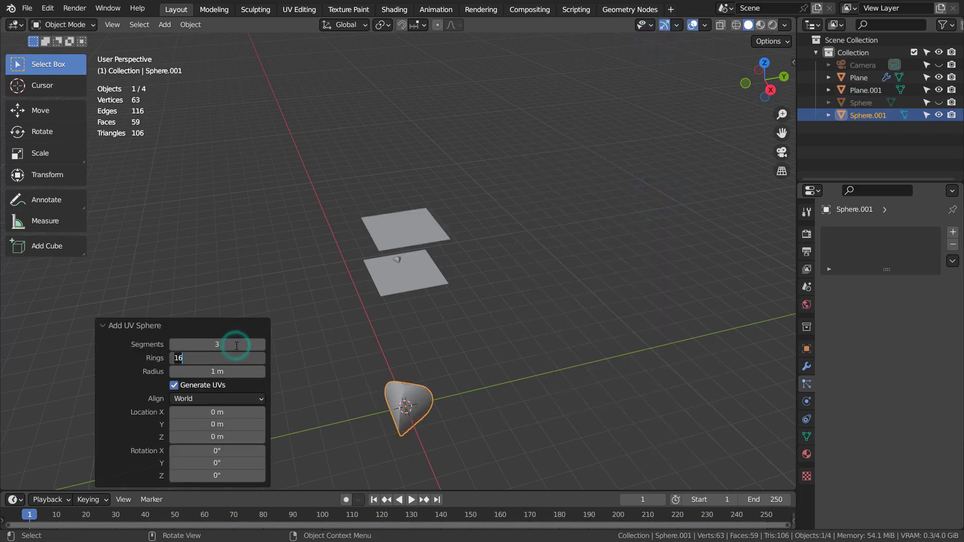
{"action": "type", "text": "3"}
{"action": "left_click", "coordinate": [462, 364]}
{"action": "middle_click_drag", "start_coordinate": [474, 419], "coordinate": [434, 417]}
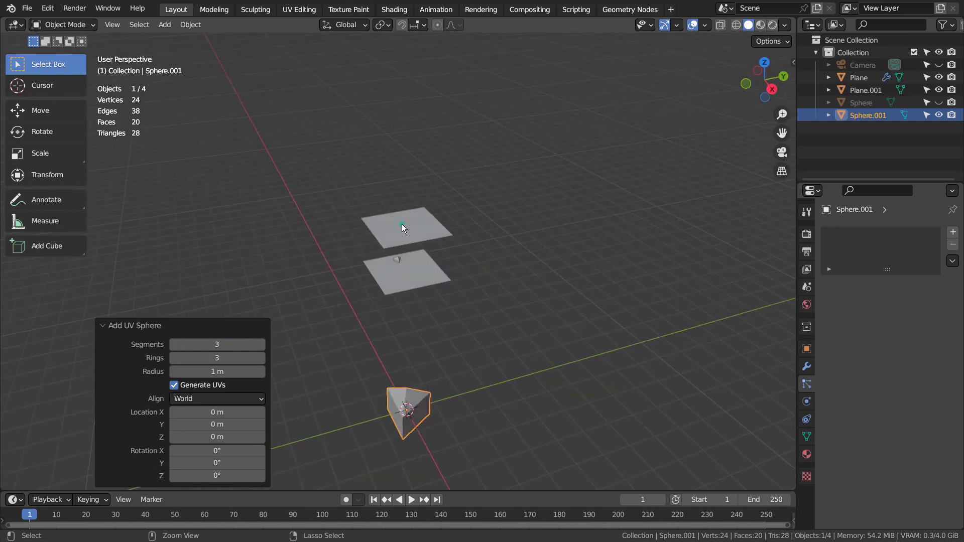
Delete the newly added upper plane and the low-poly UV sphere at the origin.
{"action": "left_click", "coordinate": [402, 224]}
{"action": "left_click", "coordinate": [415, 401], "text": "shift"}
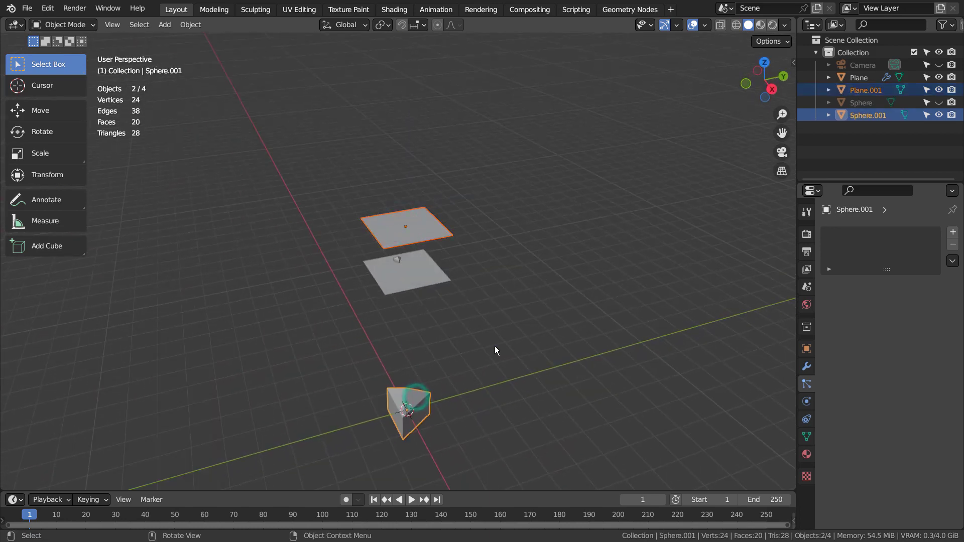
{"action": "key", "text": "Delete"}
{"action": "left_click", "coordinate": [495, 346]}
Select the emitter plane and examine its particle emission and render settings in a maximized view, including the Extra options.
{"action": "left_click", "coordinate": [397, 275]}
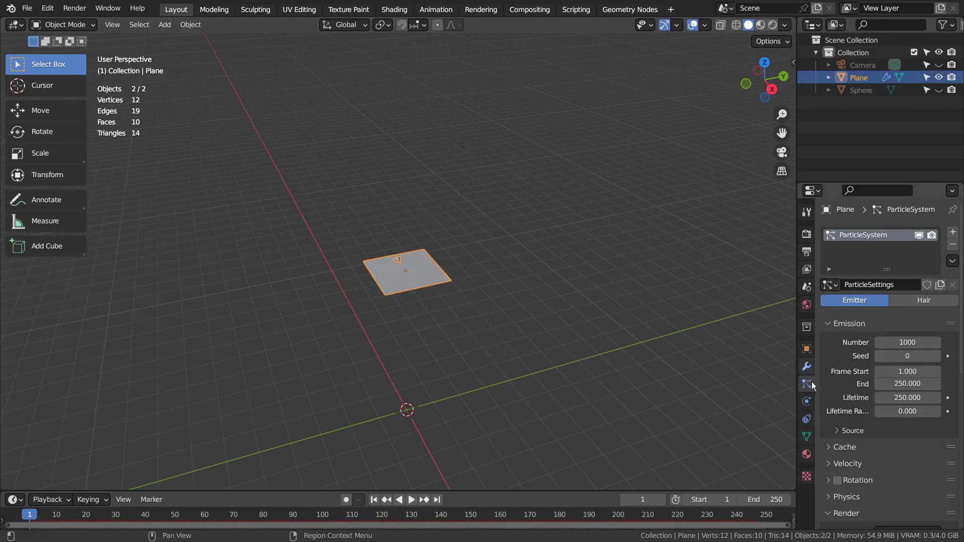
{"action": "key", "text": "ctrl+space"}
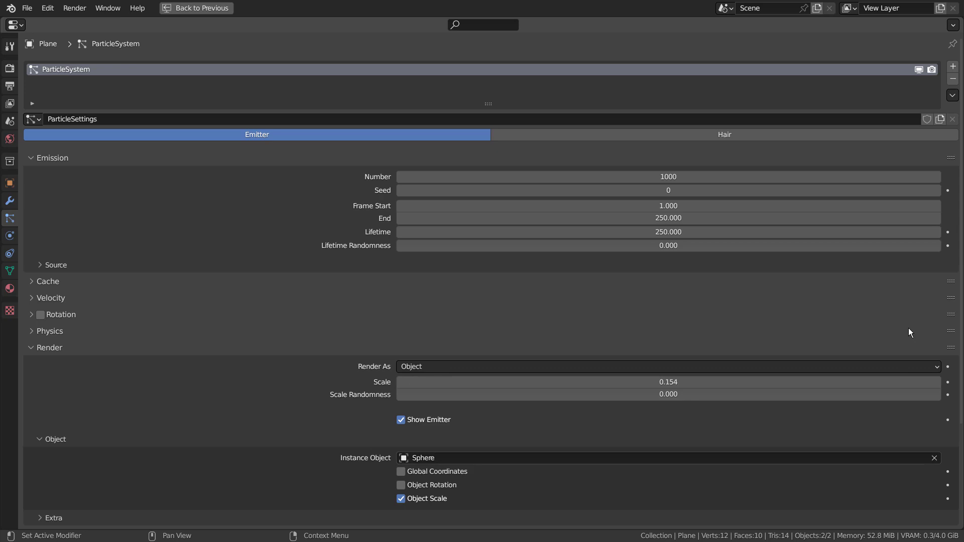
{"action": "scroll", "coordinate": [932, 327], "scroll_direction": "down", "scroll_amount": 4}
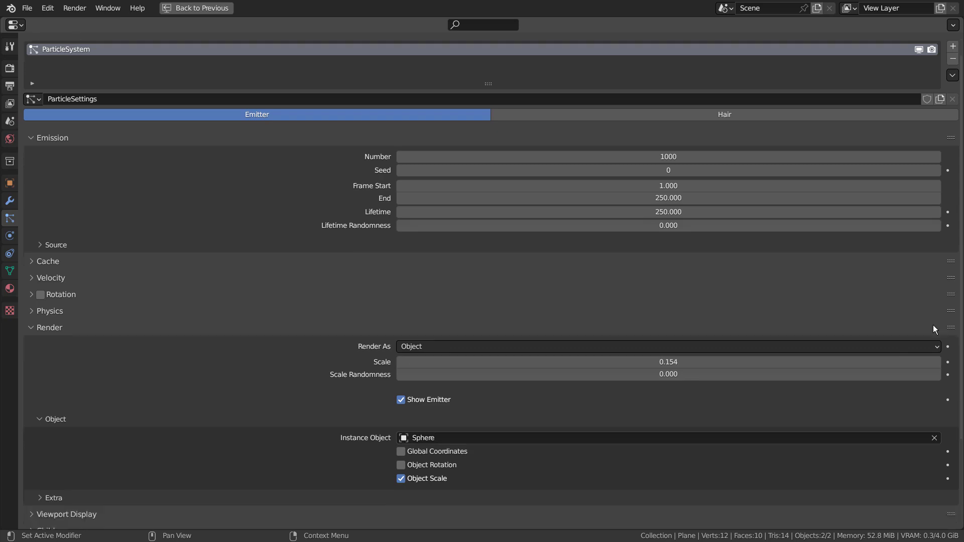
{"action": "scroll", "coordinate": [932, 326], "scroll_direction": "up", "scroll_amount": 4}
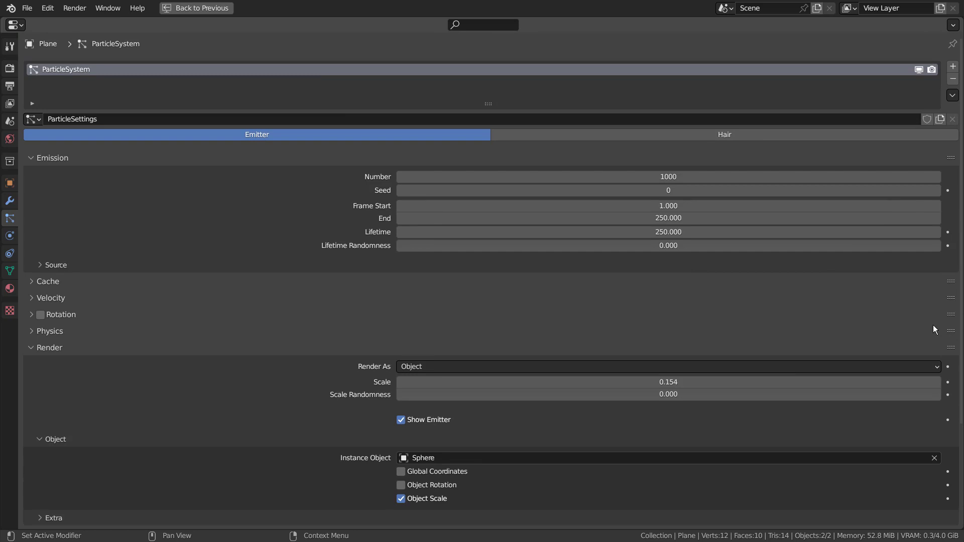
{"action": "scroll", "coordinate": [67, 469], "scroll_direction": "down", "scroll_amount": 2}
{"action": "left_click", "coordinate": [43, 476]}
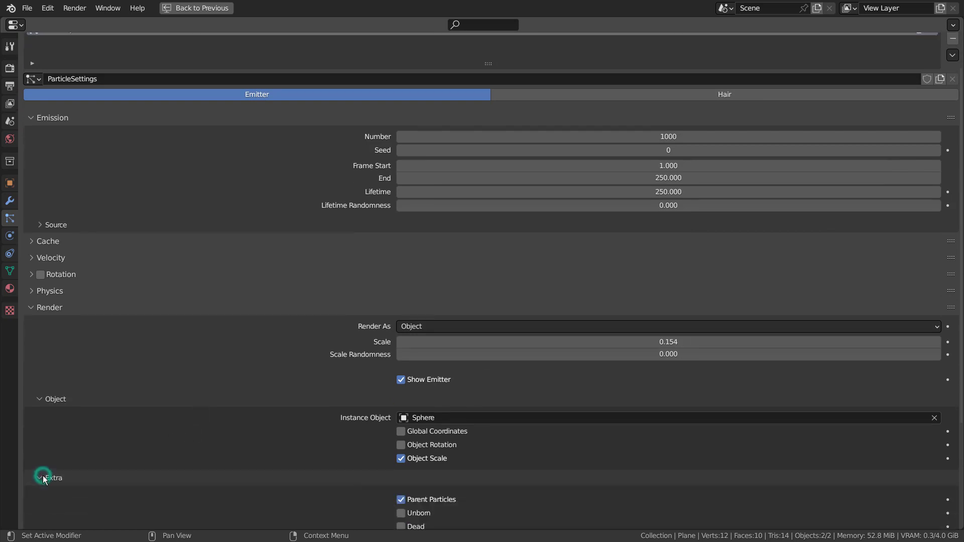
{"action": "scroll", "coordinate": [44, 479], "scroll_direction": "down", "scroll_amount": 5}
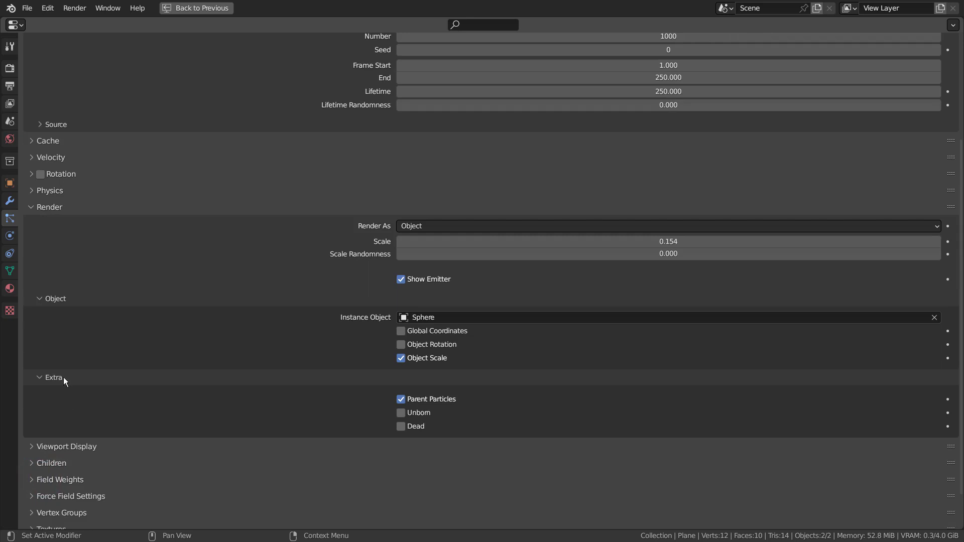
Examine the particle system's Velocity, Physics and emission Source settings.
{"action": "left_click", "coordinate": [30, 157]}
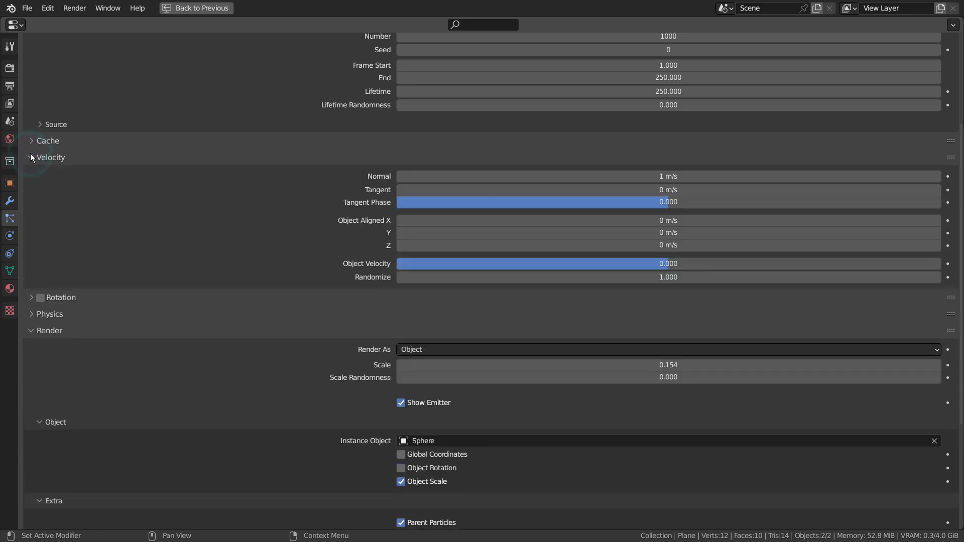
{"action": "left_click", "coordinate": [32, 314]}
{"action": "scroll", "coordinate": [32, 314], "scroll_direction": "up", "scroll_amount": 5}
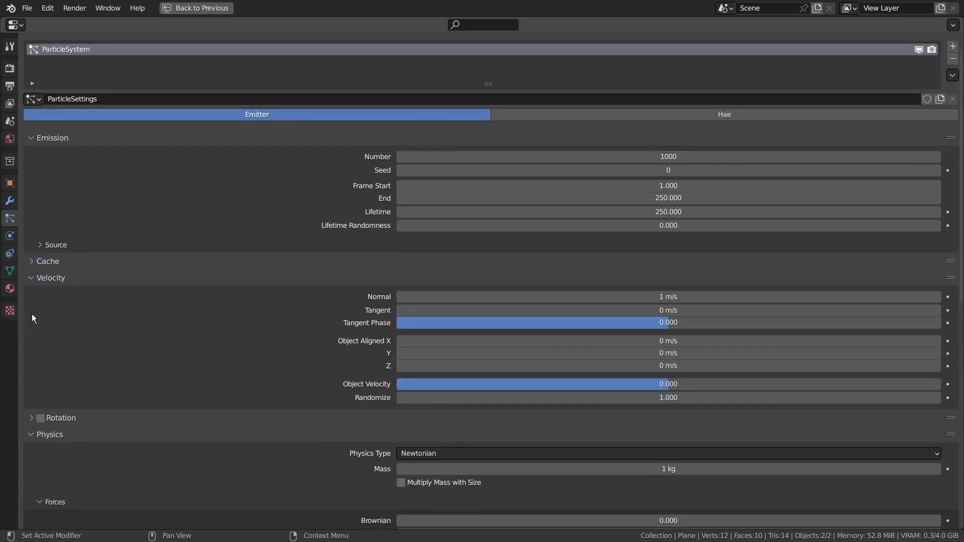
{"action": "left_click", "coordinate": [39, 246]}
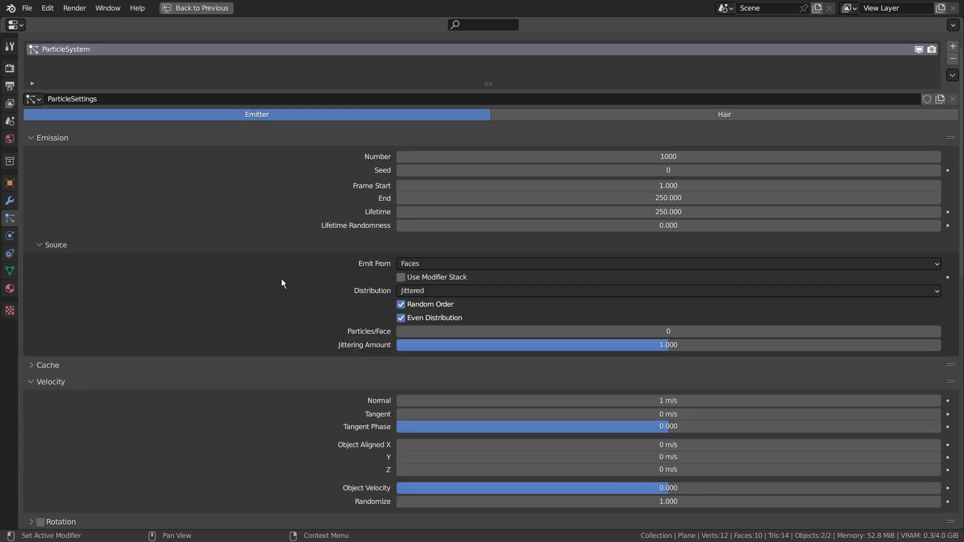
{"action": "left_click", "coordinate": [32, 364]}
{"action": "left_click", "coordinate": [32, 364]}
{"action": "scroll", "coordinate": [194, 362], "scroll_direction": "down", "scroll_amount": 7}
{"action": "scroll", "coordinate": [194, 362], "scroll_direction": "down", "scroll_amount": 3}
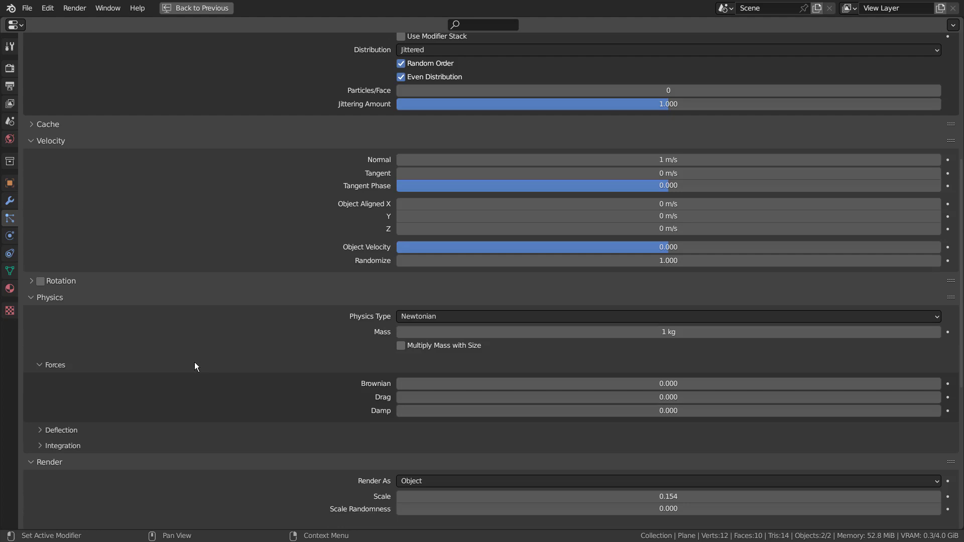
{"action": "scroll", "coordinate": [195, 362], "scroll_direction": "down", "scroll_amount": 5}
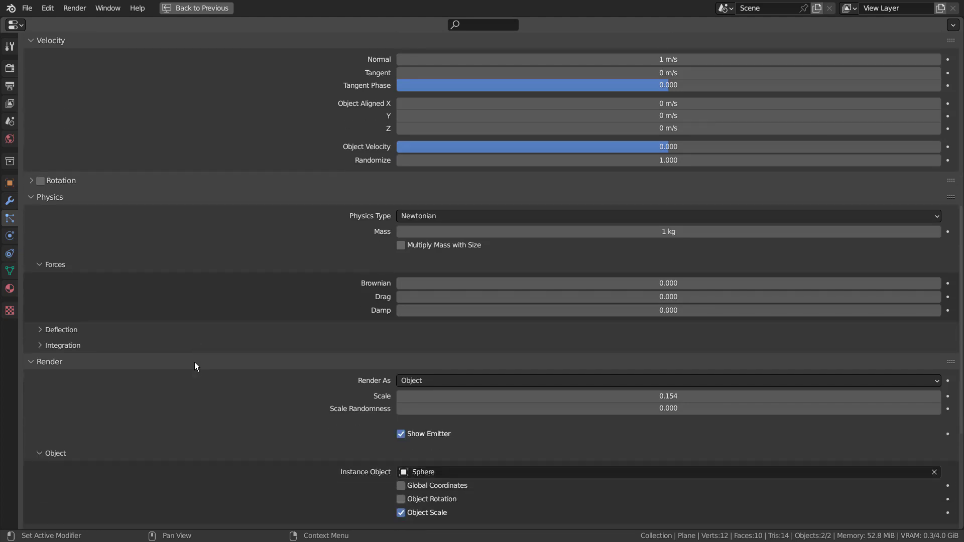
{"action": "scroll", "coordinate": [195, 362], "scroll_direction": "up", "scroll_amount": 17}
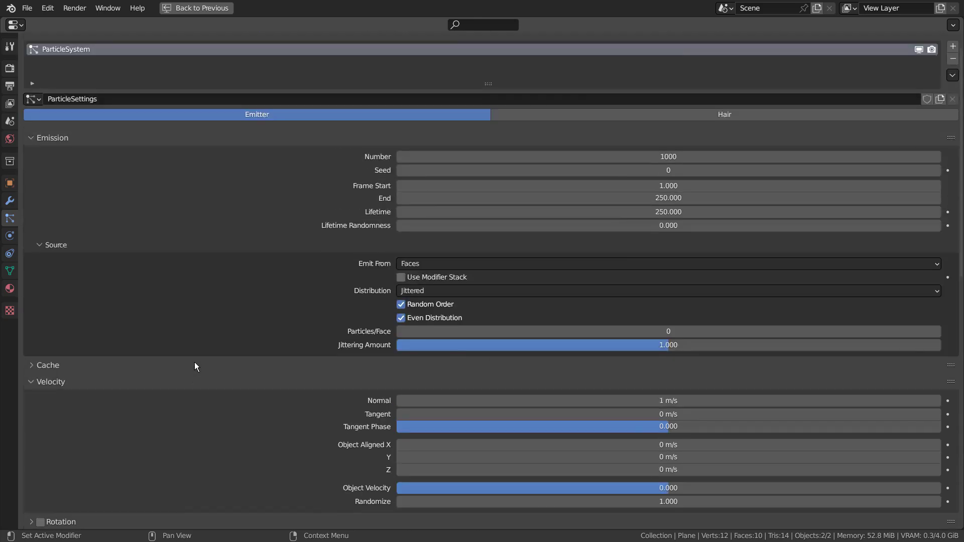
Restore the normal layout and play the particle animation, pausing at frame 56.
{"action": "key", "text": "ctrl+space"}
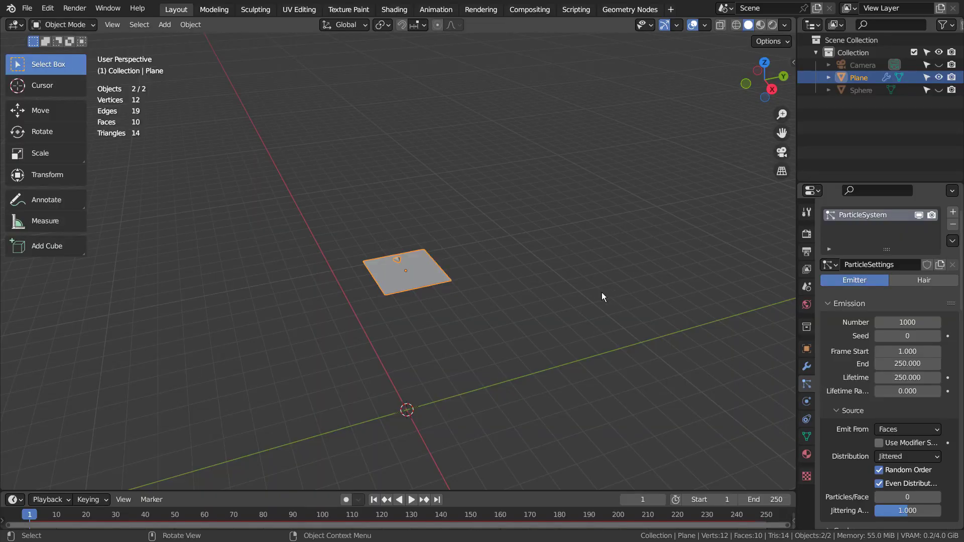
{"action": "key", "text": "space"}
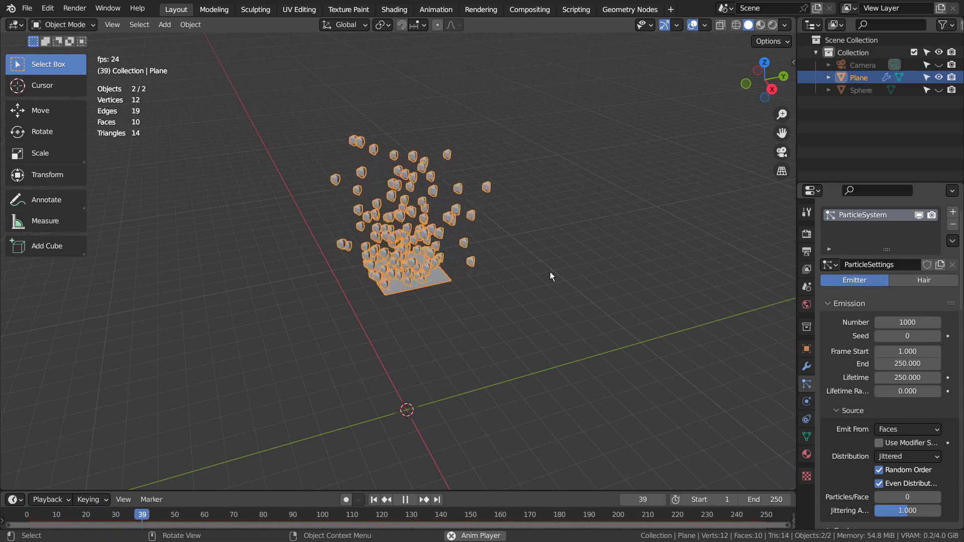
{"action": "key", "text": "space"}
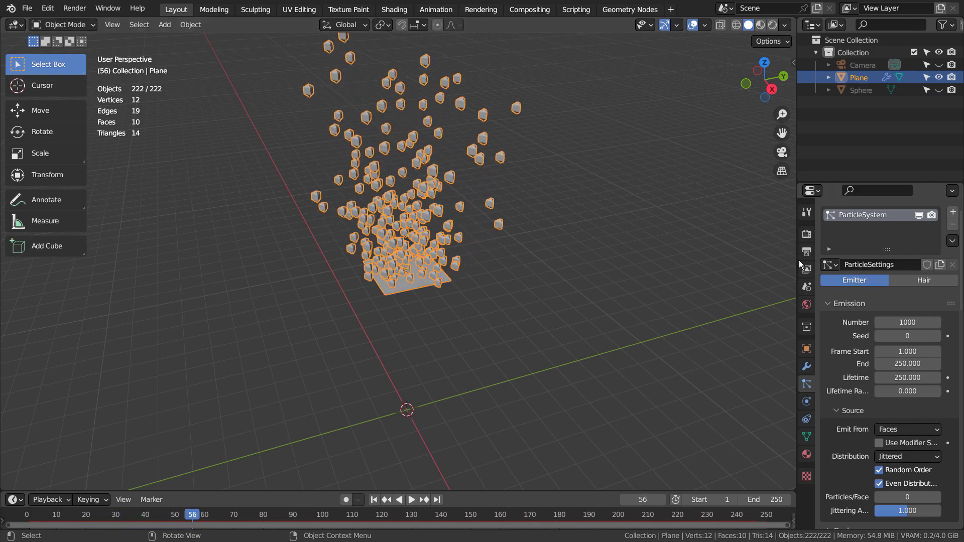
Examine the scene's gravity settings and go back to the plane's particle settings.
{"action": "left_click", "coordinate": [806, 287]}
{"action": "key", "text": "ctrl+space"}
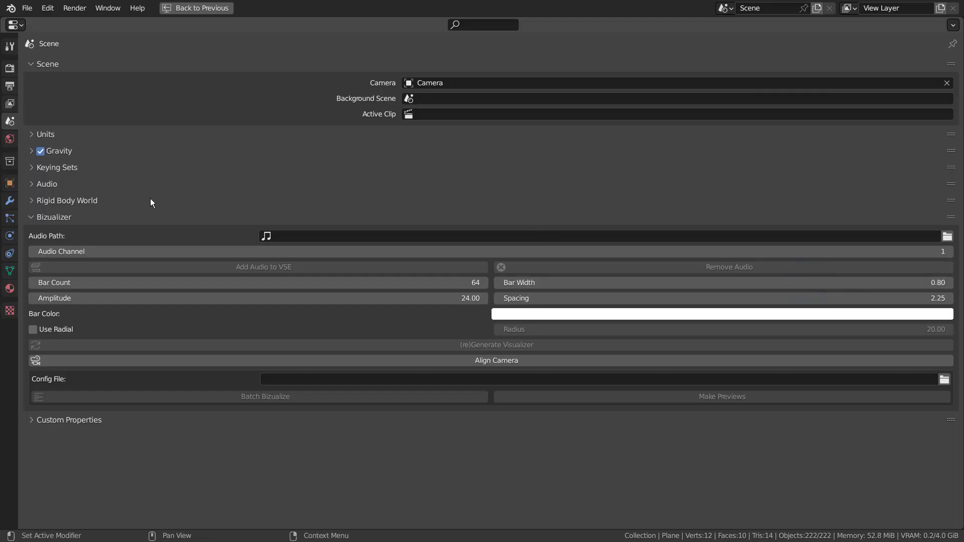
{"action": "left_click", "coordinate": [31, 152]}
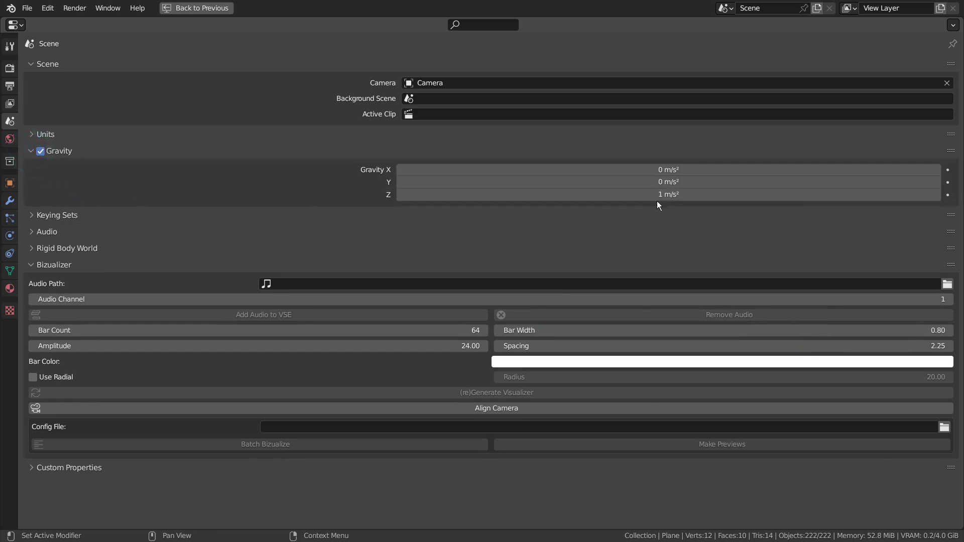
{"action": "key", "text": "ctrl+space"}
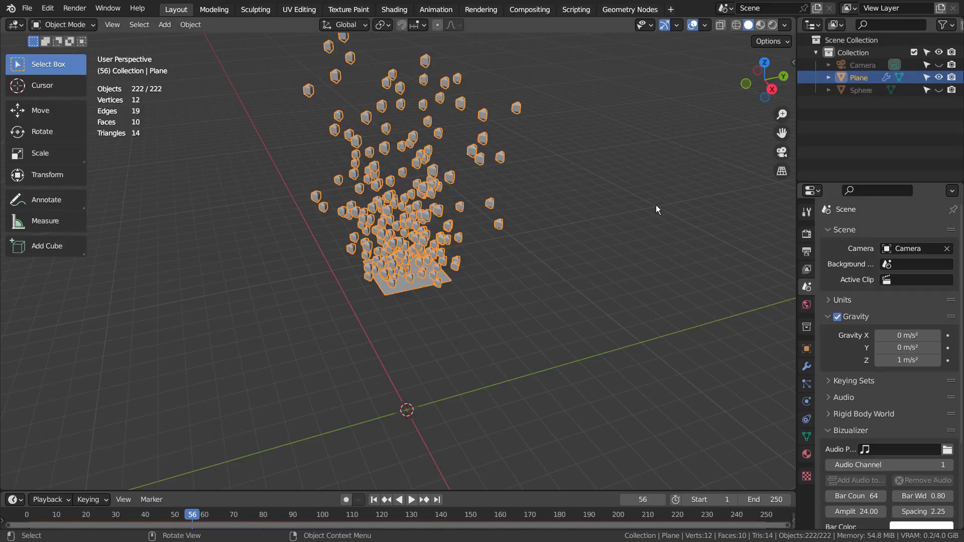
{"action": "left_click", "coordinate": [806, 384]}
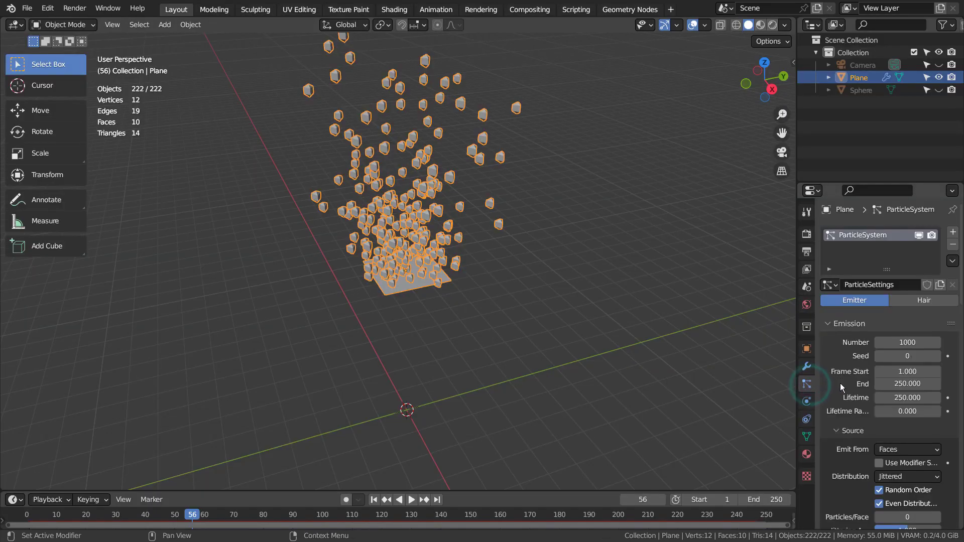
Examine the plane's particle settings for Velocity, Rotation, Physics forces and Render, down to the collapsed sections.
{"action": "scroll", "coordinate": [839, 383], "scroll_direction": "down", "scroll_amount": 5}
{"action": "scroll", "coordinate": [840, 384], "scroll_direction": "down", "scroll_amount": 4}
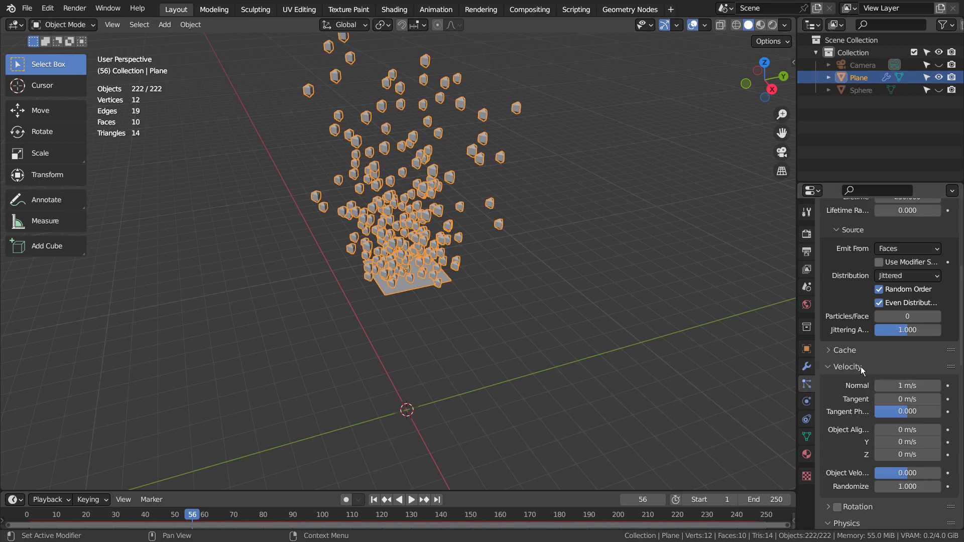
{"action": "scroll", "coordinate": [862, 372], "scroll_direction": "down", "scroll_amount": 4}
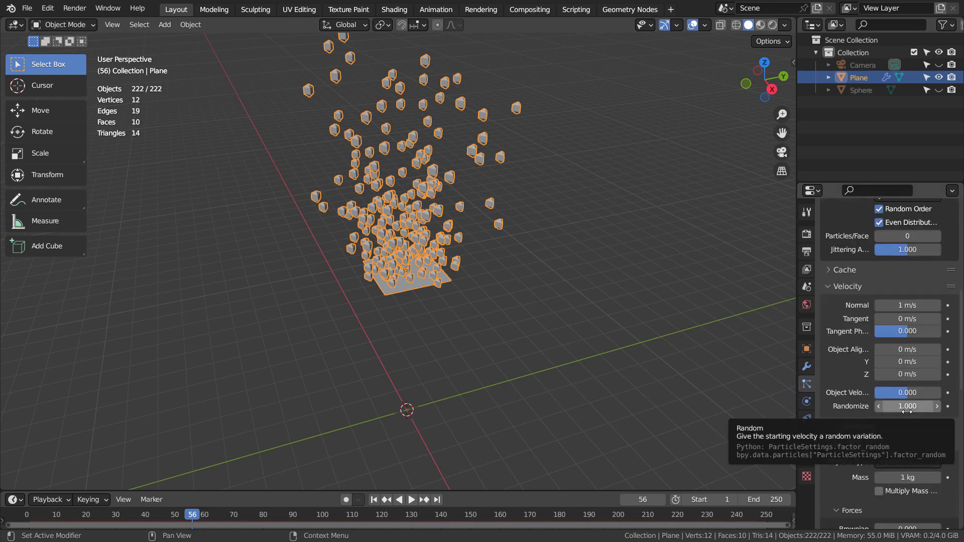
{"action": "scroll", "coordinate": [897, 453], "scroll_direction": "down", "scroll_amount": 4}
{"action": "left_click", "coordinate": [829, 346]}
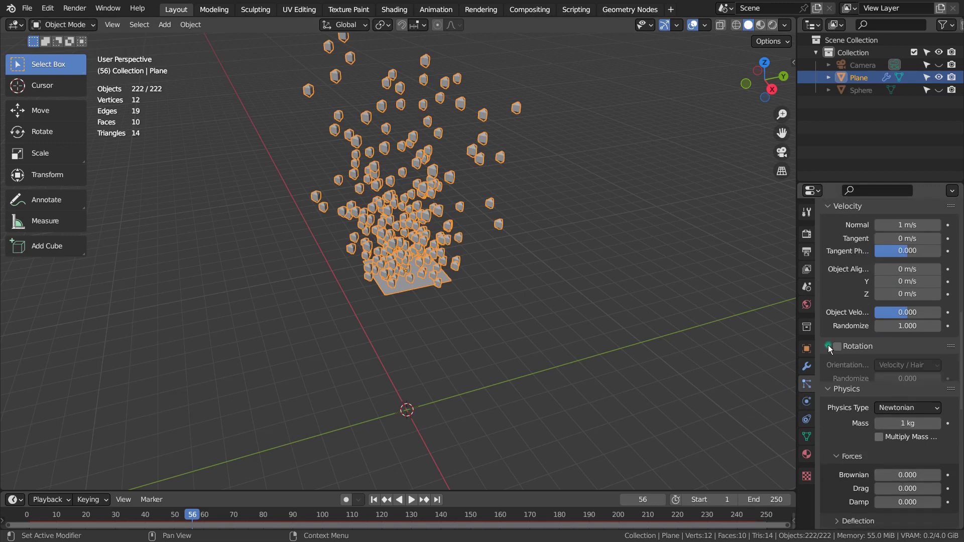
{"action": "left_click", "coordinate": [828, 346]}
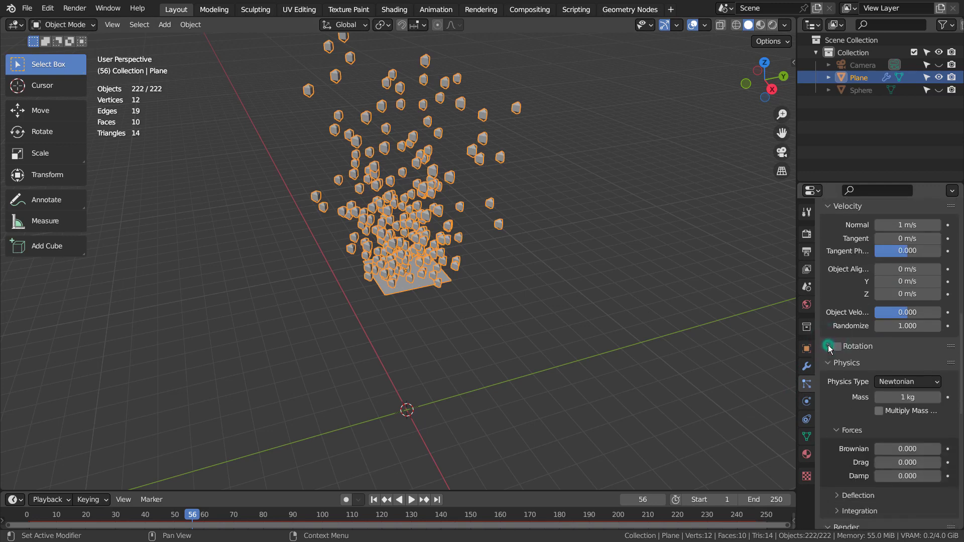
{"action": "scroll", "coordinate": [828, 352], "scroll_direction": "down", "scroll_amount": 3}
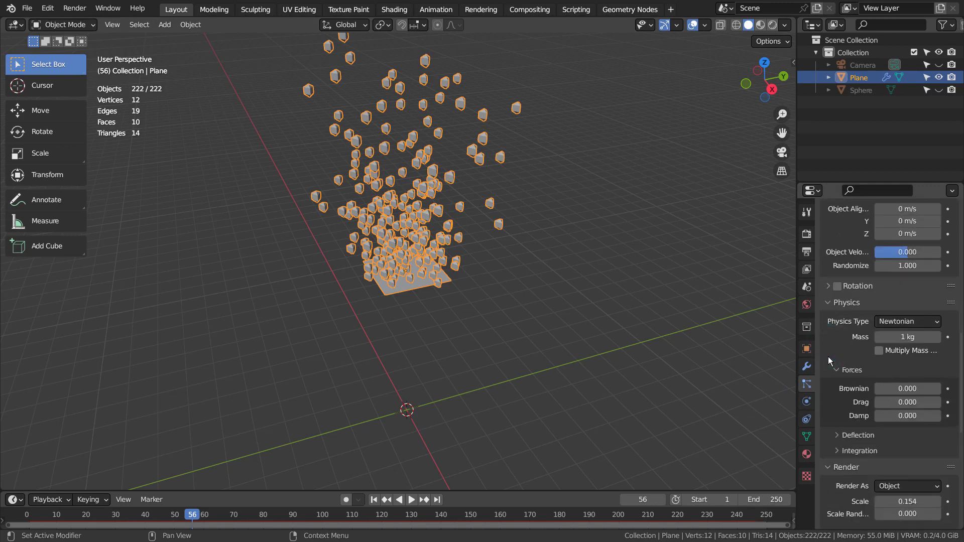
{"action": "scroll", "coordinate": [828, 358], "scroll_direction": "down", "scroll_amount": 13}
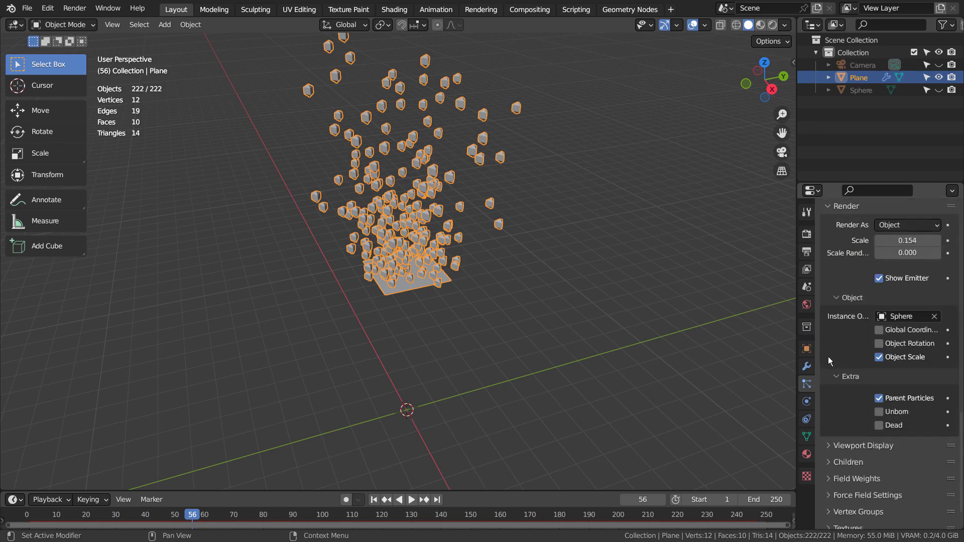
{"action": "scroll", "coordinate": [827, 357], "scroll_direction": "down", "scroll_amount": 2}
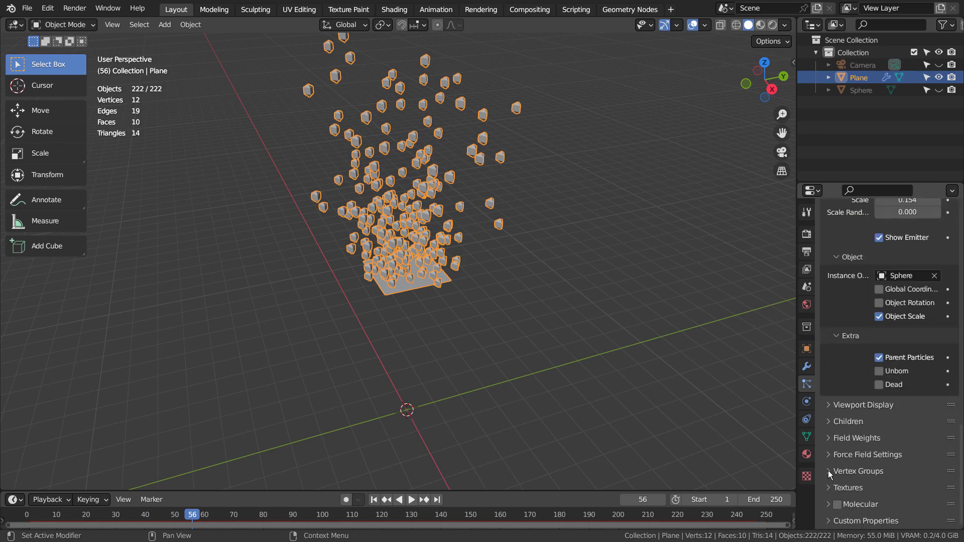
{"action": "scroll", "coordinate": [828, 477], "scroll_direction": "up", "scroll_amount": 20}
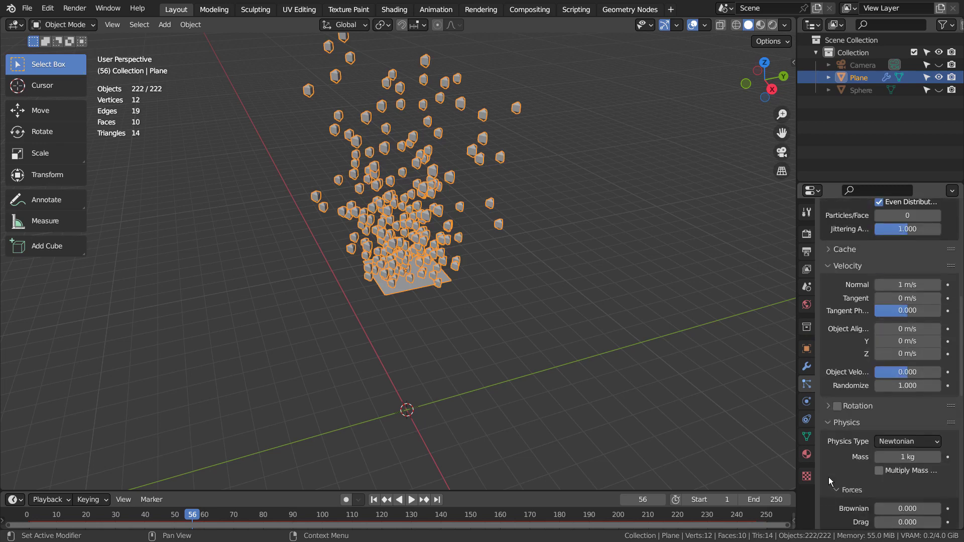
Play the particle animation while trying a lower velocity Randomize value, set Randomize back to 1, and preview it in rendered shading.
{"action": "key", "text": "space"}
{"action": "left_click_drag", "start_coordinate": [912, 389], "coordinate": [885, 391]}
{"action": "left_click", "coordinate": [913, 390]}
{"action": "type", "text": "1"}
{"action": "key", "text": "Return"}
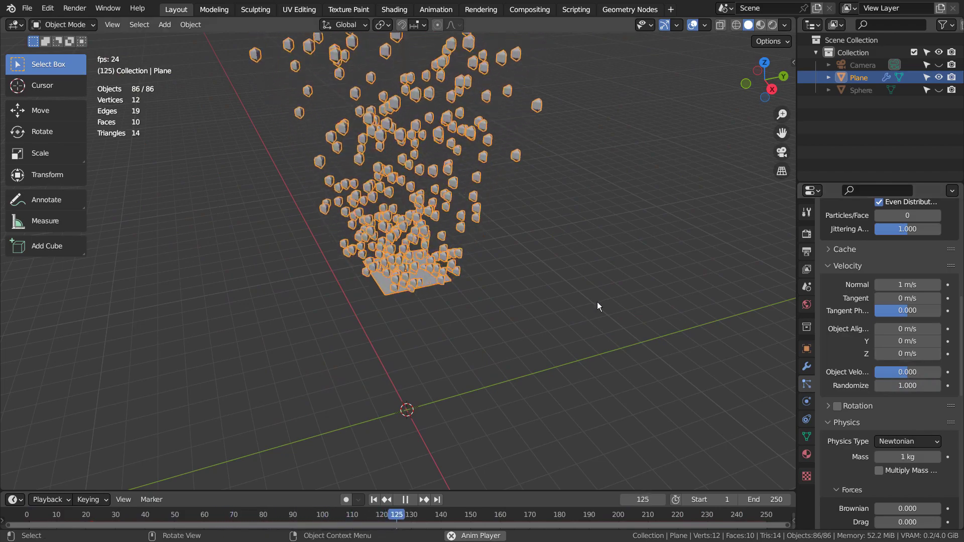
{"action": "left_click", "coordinate": [771, 26]}
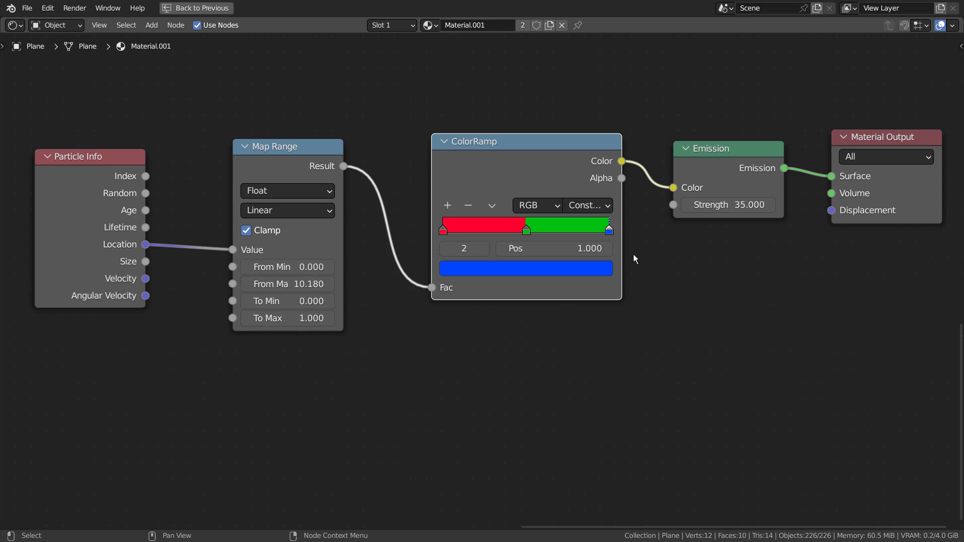
Set the ColorRamp node's interpolation to Constant and restore the normal layout from the maximized shader editor.
{"action": "left_click", "coordinate": [602, 207]}
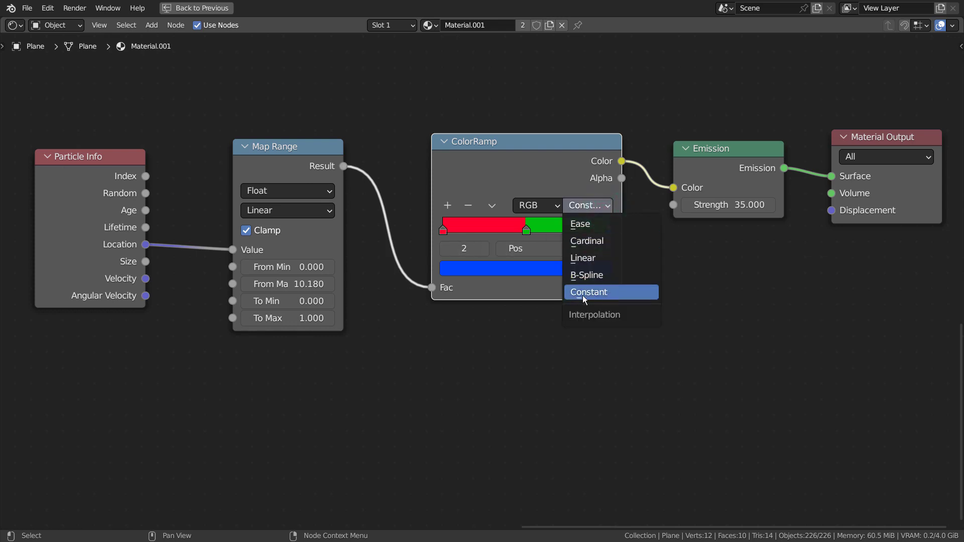
{"action": "left_click", "coordinate": [600, 296]}
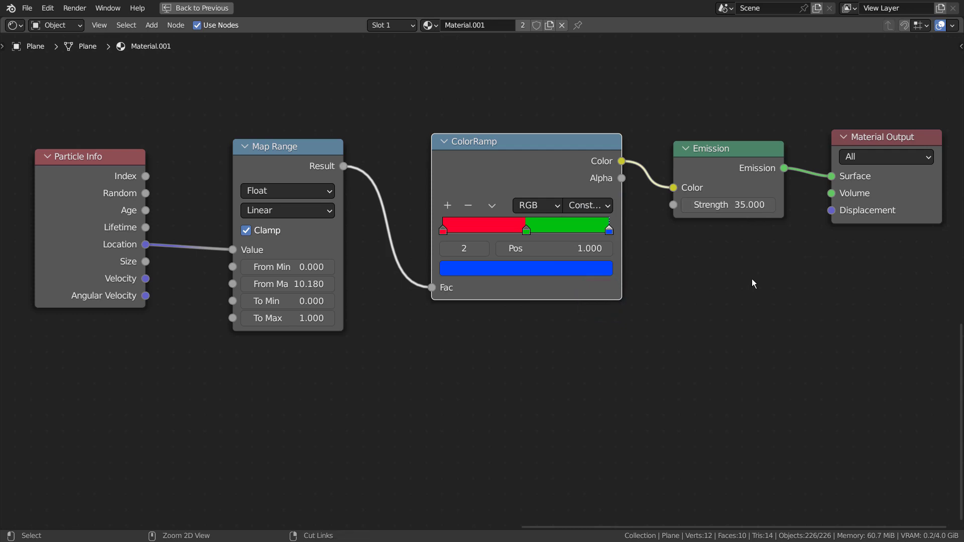
{"action": "key", "text": "ctrl+space"}
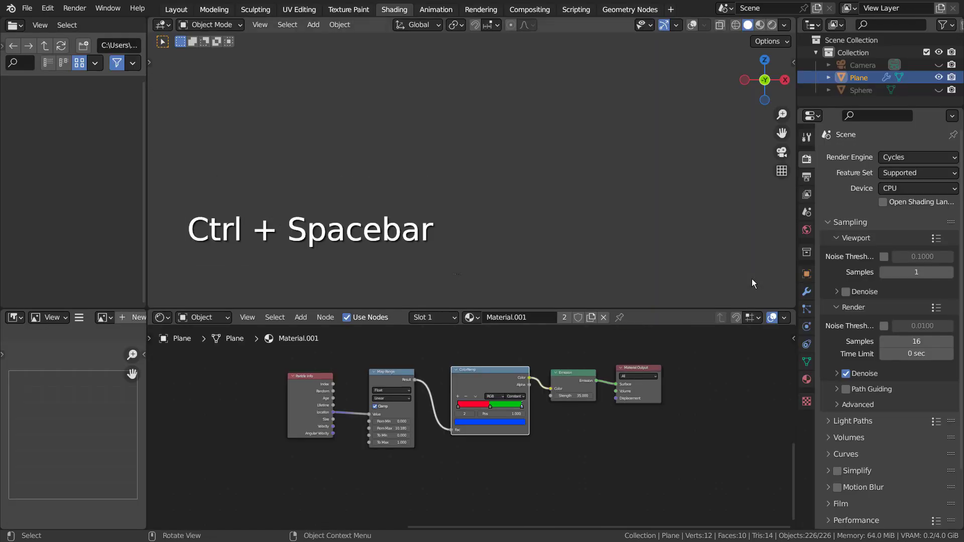
Return to the Layout workspace, play the particles in rendered shading, stop at frame 233 and deselect the plane.
{"action": "left_click", "coordinate": [176, 9]}
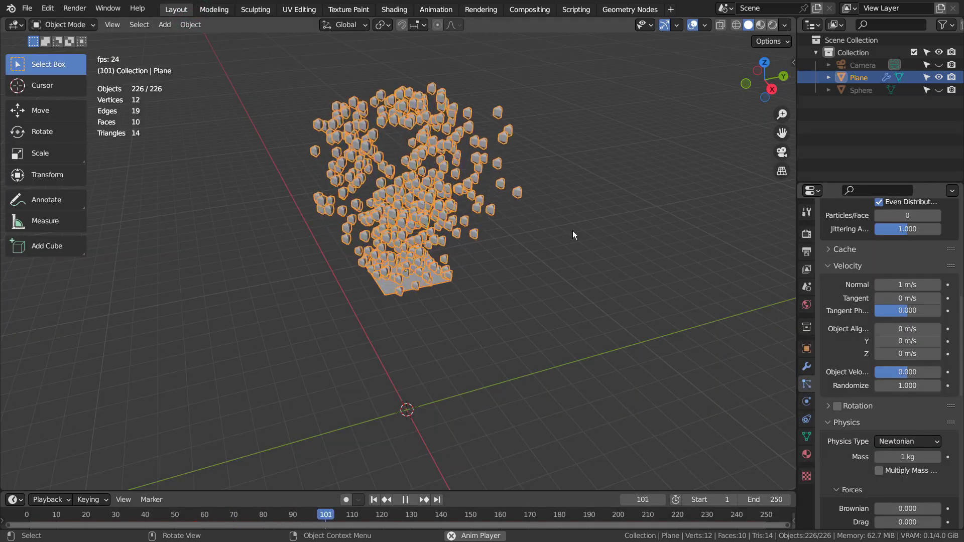
{"action": "mouse_move", "coordinate": [582, 239]}
{"action": "middle_mouse_down"}
{"action": "mouse_move", "coordinate": [571, 201]}
{"action": "mouse_move", "coordinate": [577, 338]}
{"action": "mouse_move", "coordinate": [588, 327]}
{"action": "mouse_move", "coordinate": [573, 301]}
{"action": "middle_mouse_up"}
{"action": "left_click", "coordinate": [772, 26]}
{"action": "key", "text": "space"}
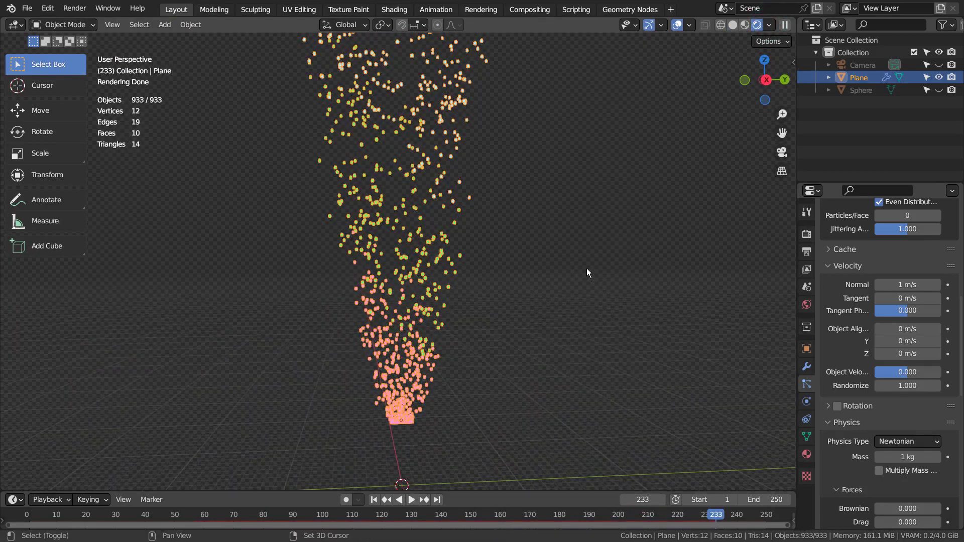
{"action": "middle_click_drag", "start_coordinate": [586, 268], "coordinate": [588, 327], "text": "shift"}
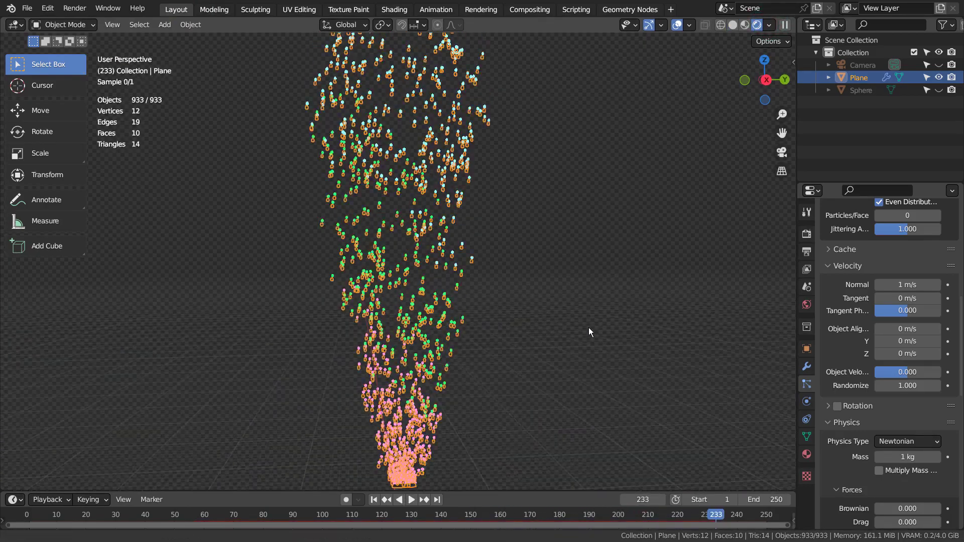
{"action": "left_click", "coordinate": [607, 293]}
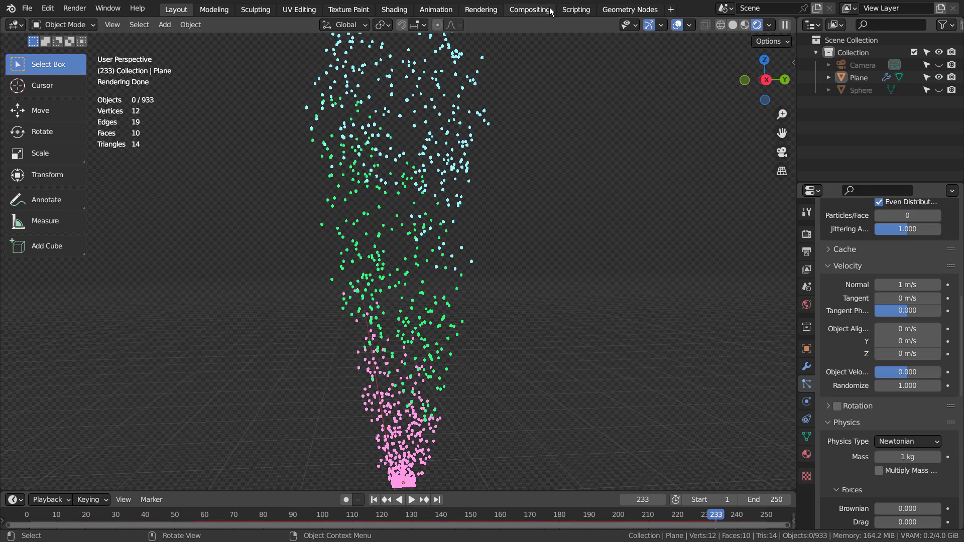
Switch to the Shading workspace and show the whole particle stream in rendered shading above its material nodes.
{"action": "left_click", "coordinate": [388, 9]}
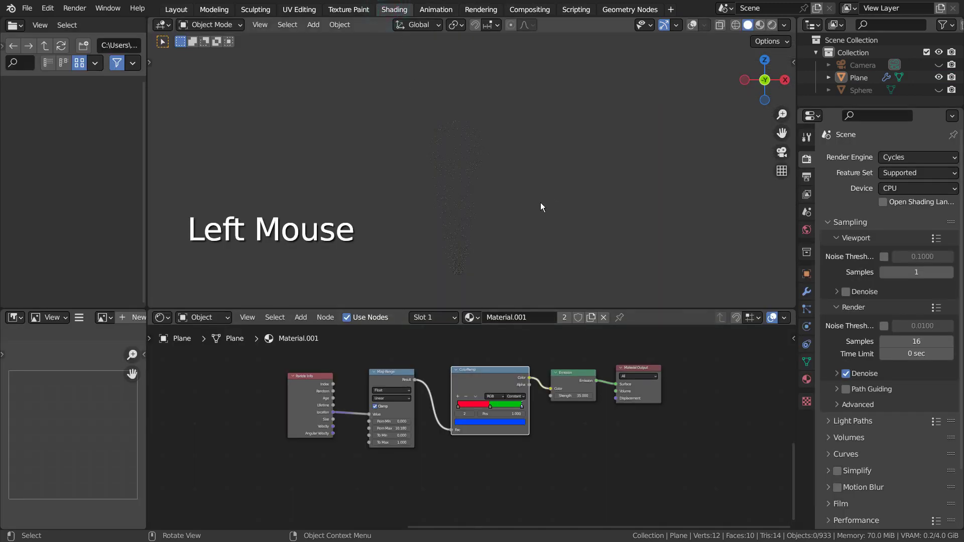
{"action": "left_click", "coordinate": [772, 25]}
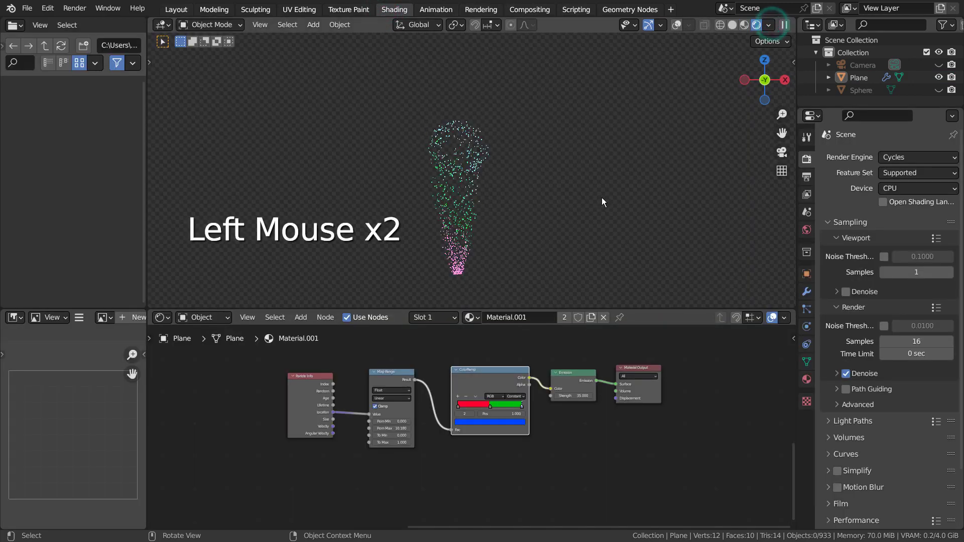
{"action": "middle_click", "coordinate": [533, 255], "text": "shift"}
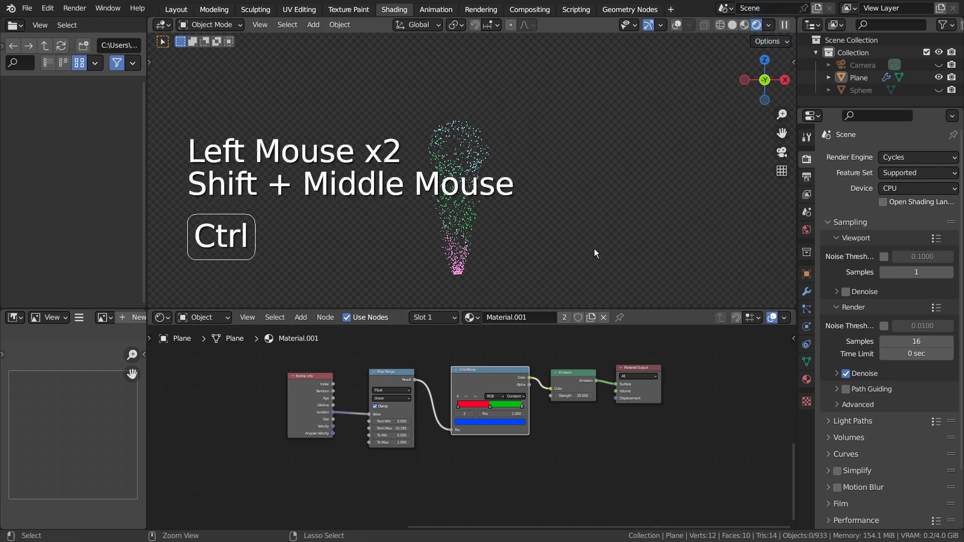
{"action": "middle_click_drag", "start_coordinate": [594, 249], "coordinate": [610, 171], "text": "ctrl"}
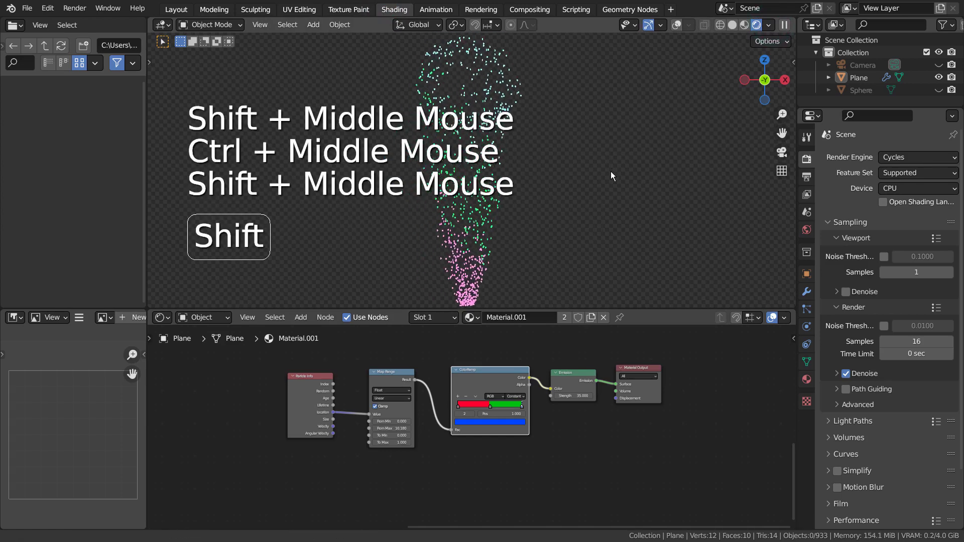
Set the Map Range node's From Max to 9.730 and To Max to 1.330 to shift the particle colour bands.
{"action": "middle_click_drag", "start_coordinate": [612, 428], "coordinate": [630, 388], "text": "ctrl"}
{"action": "middle_click", "coordinate": [700, 433], "text": "shift"}
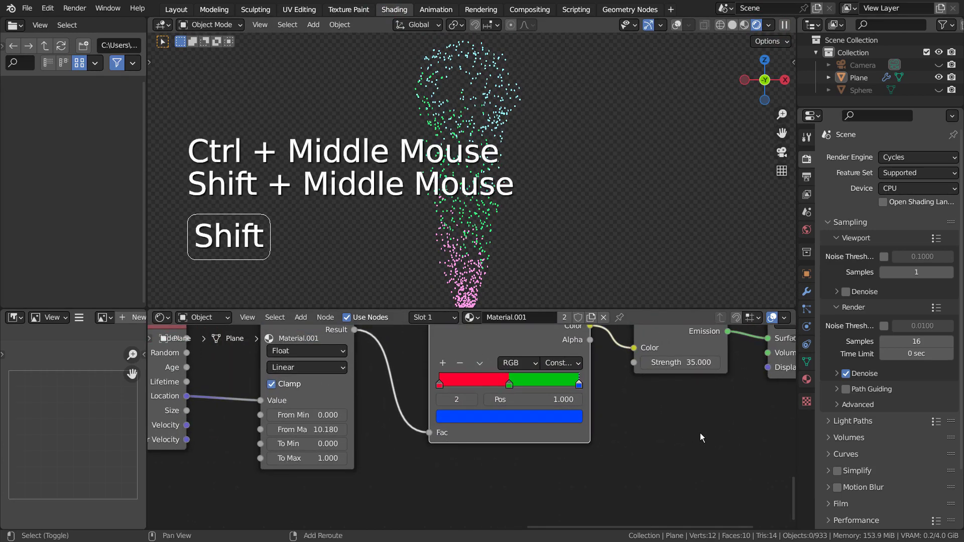
{"action": "middle_click_drag", "start_coordinate": [389, 453], "coordinate": [553, 495], "text": "shift"}
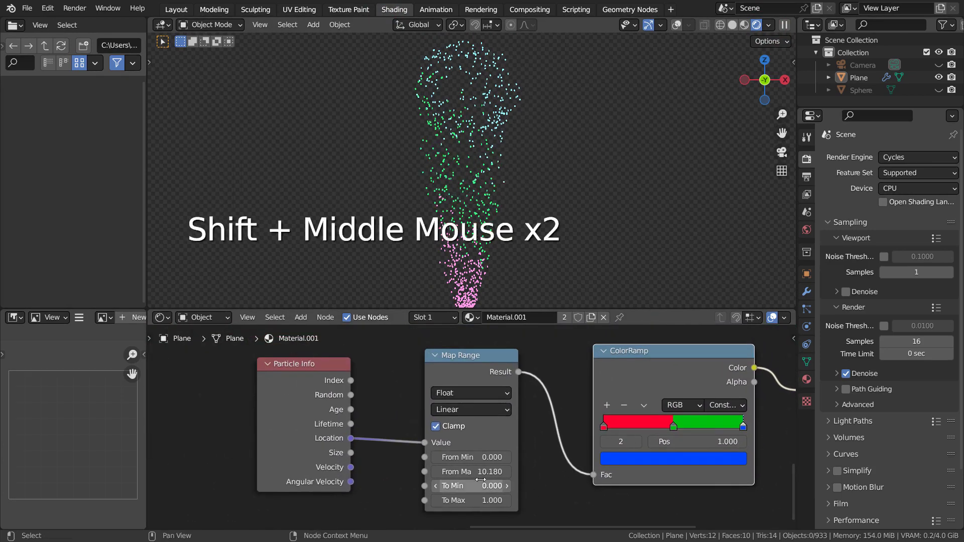
{"action": "left_click_drag", "start_coordinate": [477, 472], "coordinate": [434, 471], "text": "shift"}
{"action": "mouse_move", "coordinate": [475, 501]}
{"action": "left_mouse_down", "text": "shift"}
{"action": "mouse_move", "coordinate": [610, 501]}
{"action": "mouse_move", "coordinate": [443, 501]}
{"action": "mouse_move", "coordinate": [517, 500]}
{"action": "mouse_move", "coordinate": [446, 500]}
{"action": "mouse_move", "coordinate": [492, 501]}
{"action": "left_mouse_up", "text": "shift"}
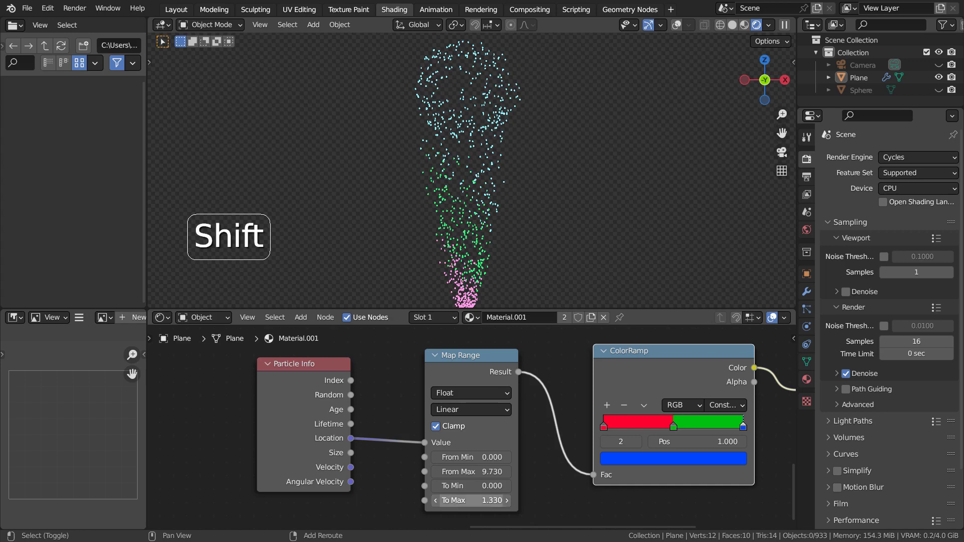
Try the Eevee render engine and examine how the particle colours look in the viewport.
{"action": "left_click", "coordinate": [921, 158]}
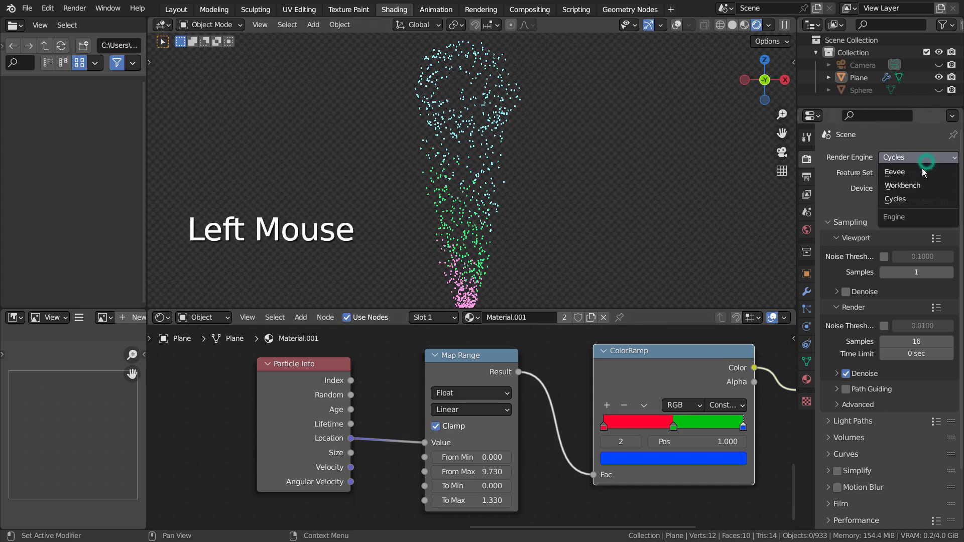
{"action": "left_click", "coordinate": [920, 170]}
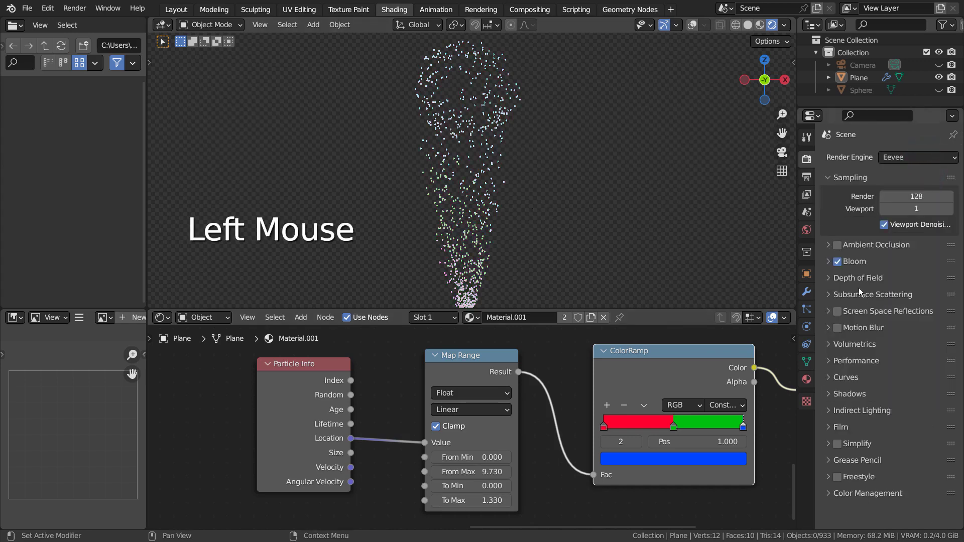
{"action": "left_click", "coordinate": [609, 185]}
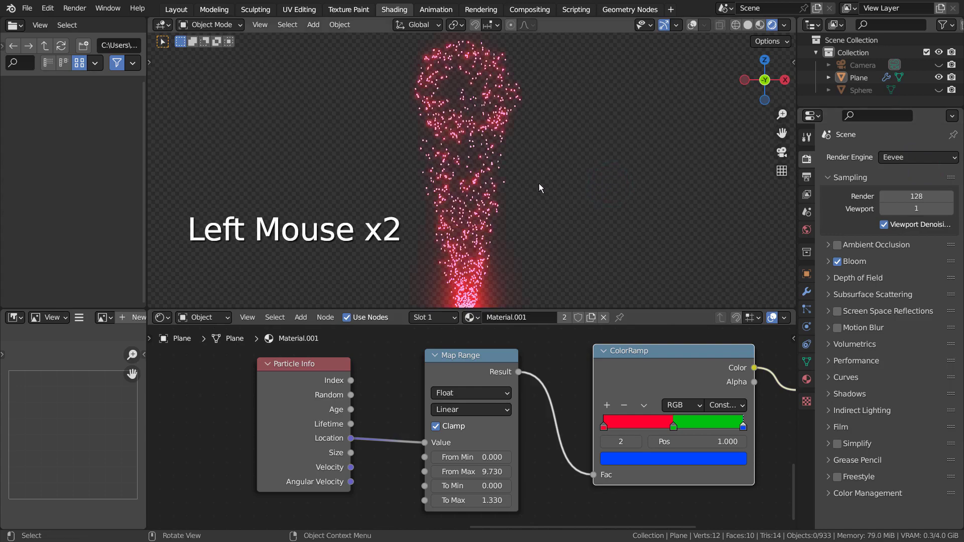
{"action": "scroll", "coordinate": [539, 184], "scroll_direction": "up", "scroll_amount": 3}
{"action": "scroll", "coordinate": [539, 184], "scroll_direction": "down", "scroll_amount": 3}
{"action": "scroll", "coordinate": [539, 183], "scroll_direction": "up", "scroll_amount": 1}
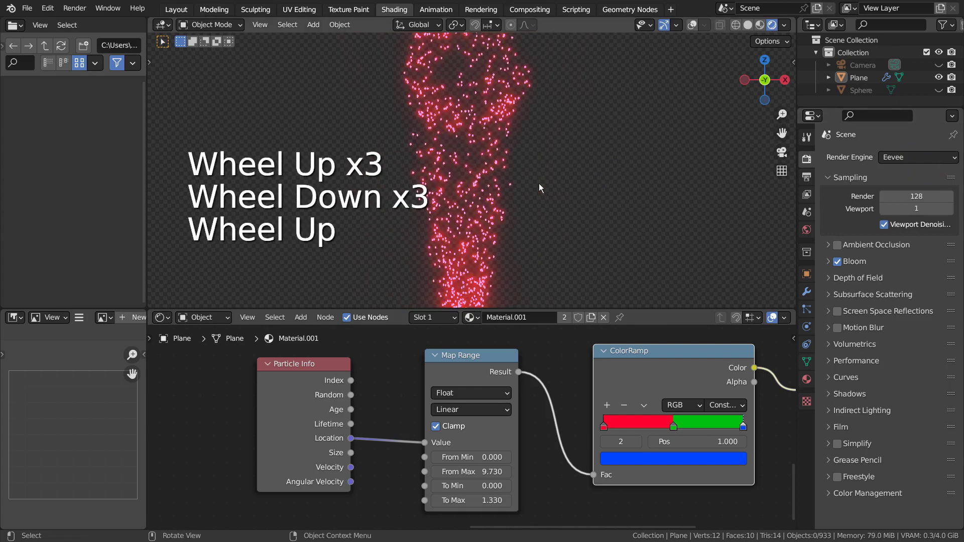
Switch the render engine back to Cycles and return to the Layout workspace.
{"action": "left_click", "coordinate": [909, 157]}
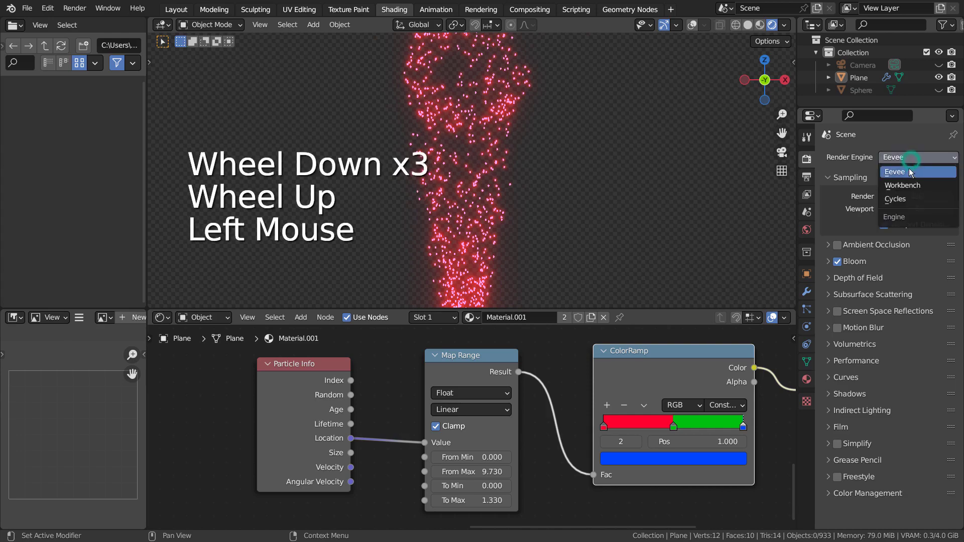
{"action": "left_click", "coordinate": [902, 198]}
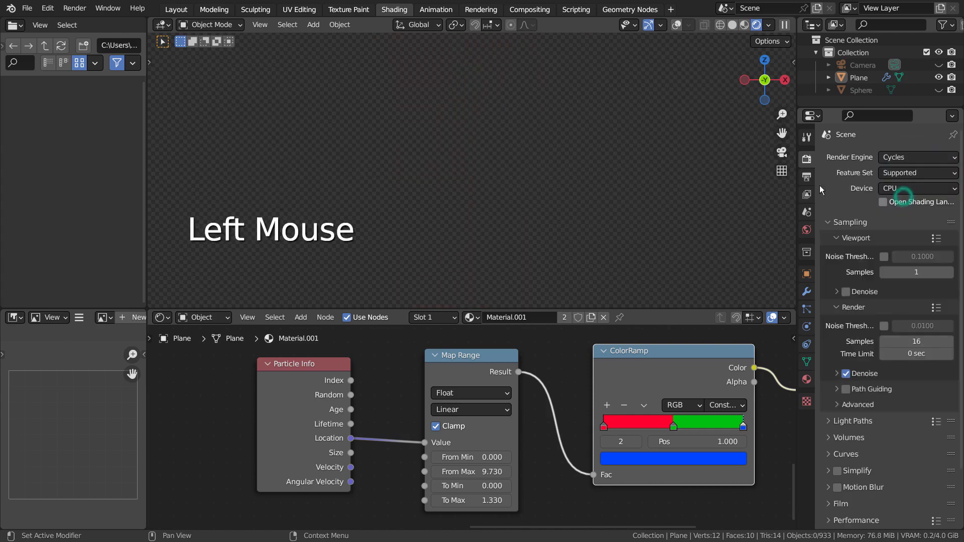
{"action": "left_click", "coordinate": [623, 191]}
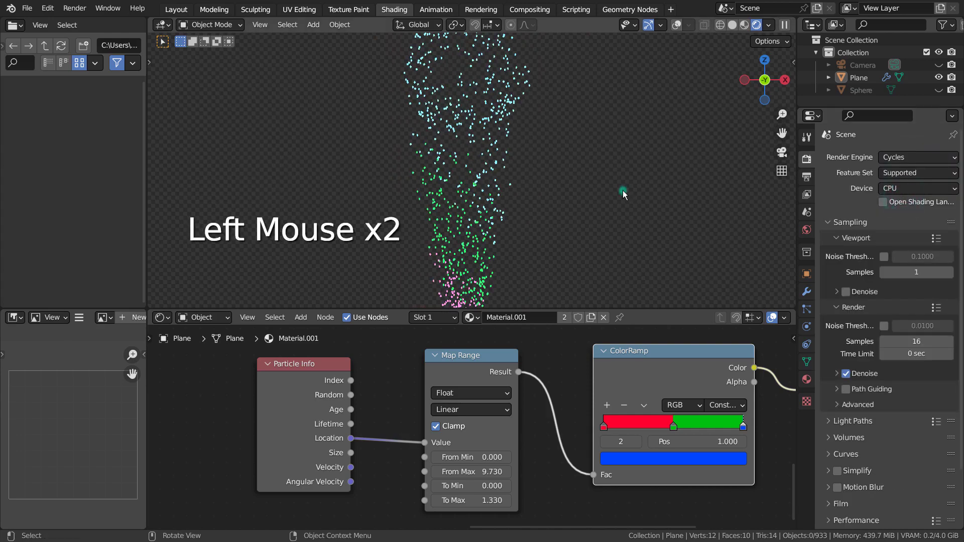
{"action": "left_click", "coordinate": [176, 10]}
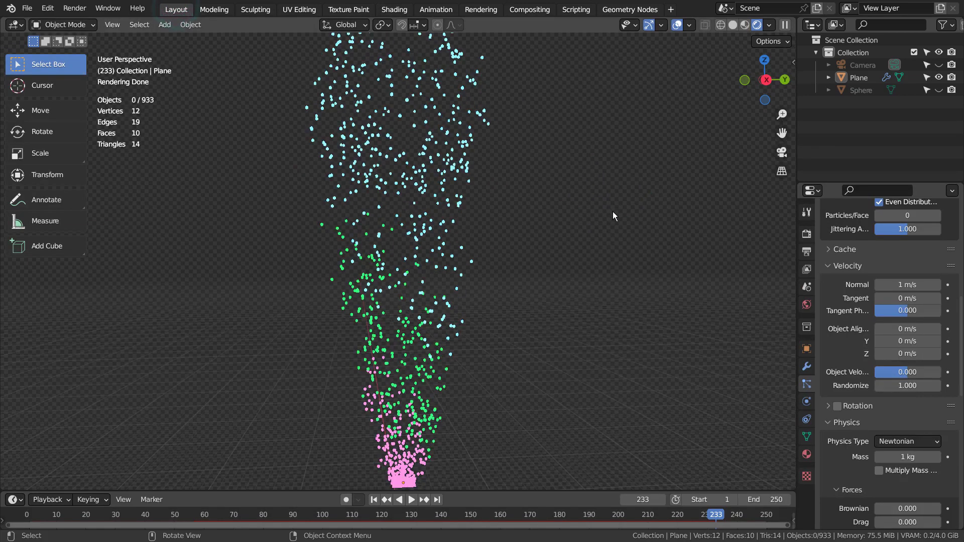